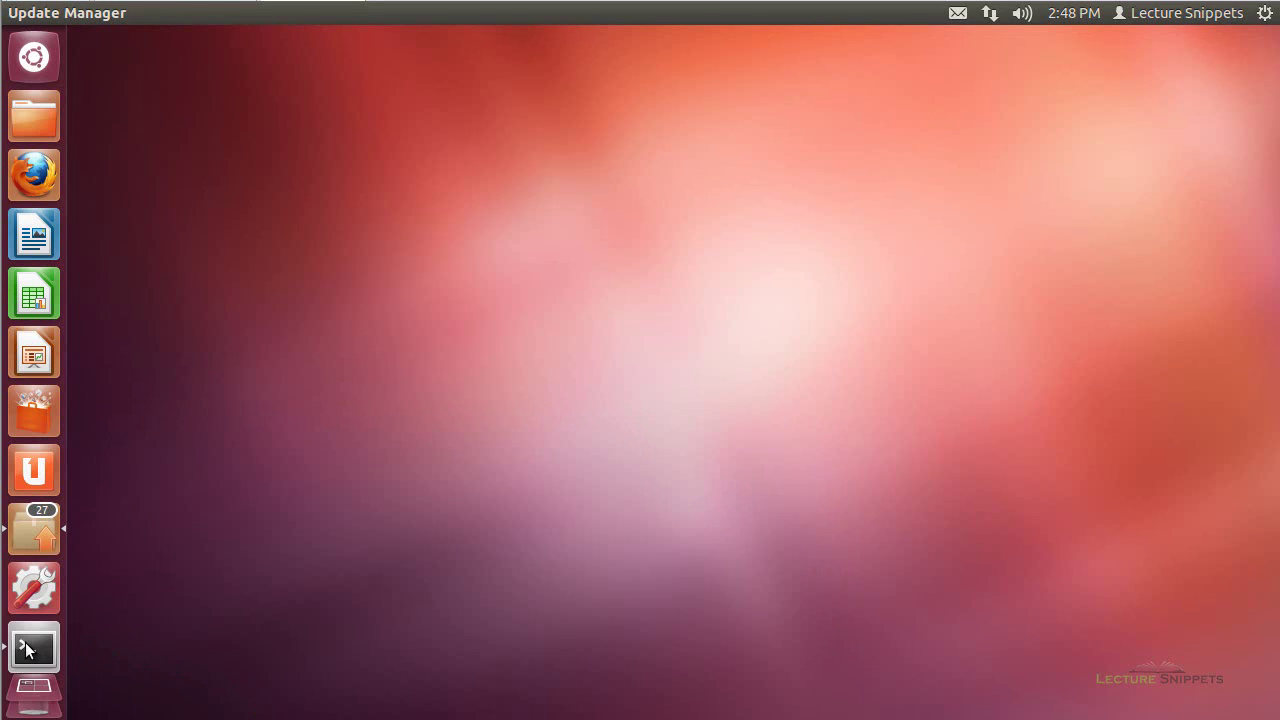
- Run ifconfig in a terminal and examine the names and IPv4 addresses of the eth0 and eth1 interfaces
left_click(35, 650)
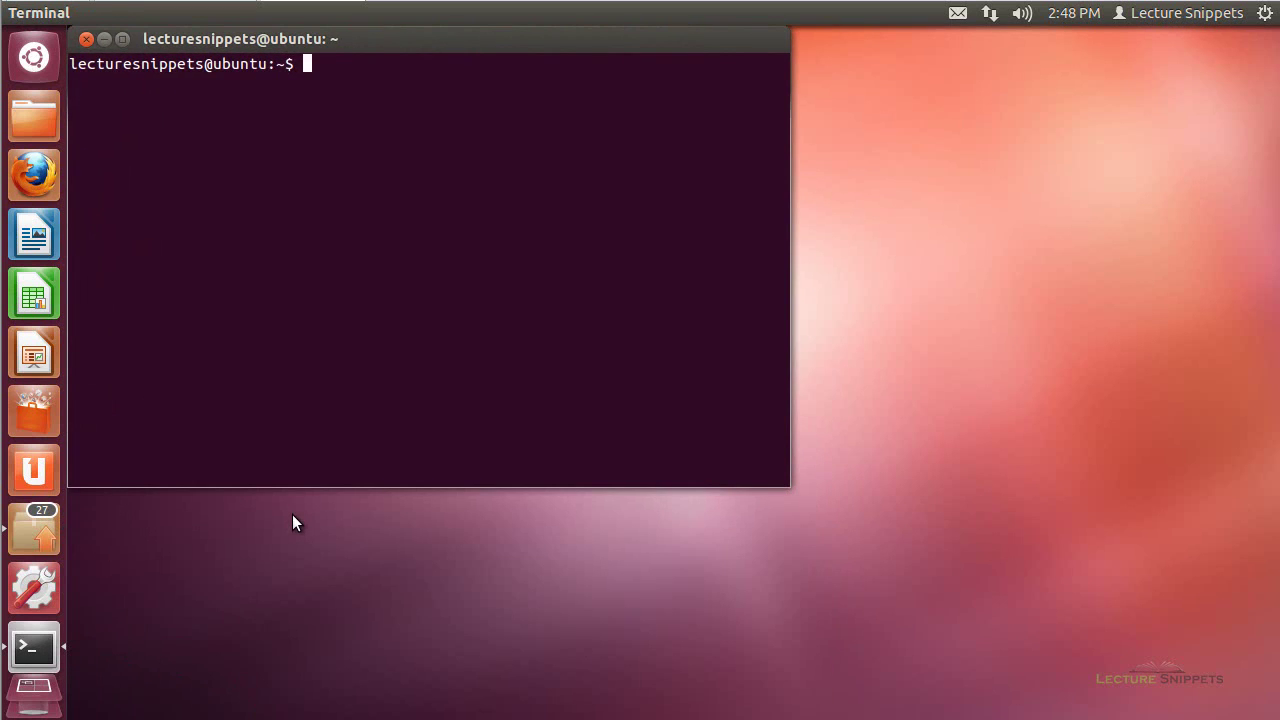
type("ifconfig")
key("Return")
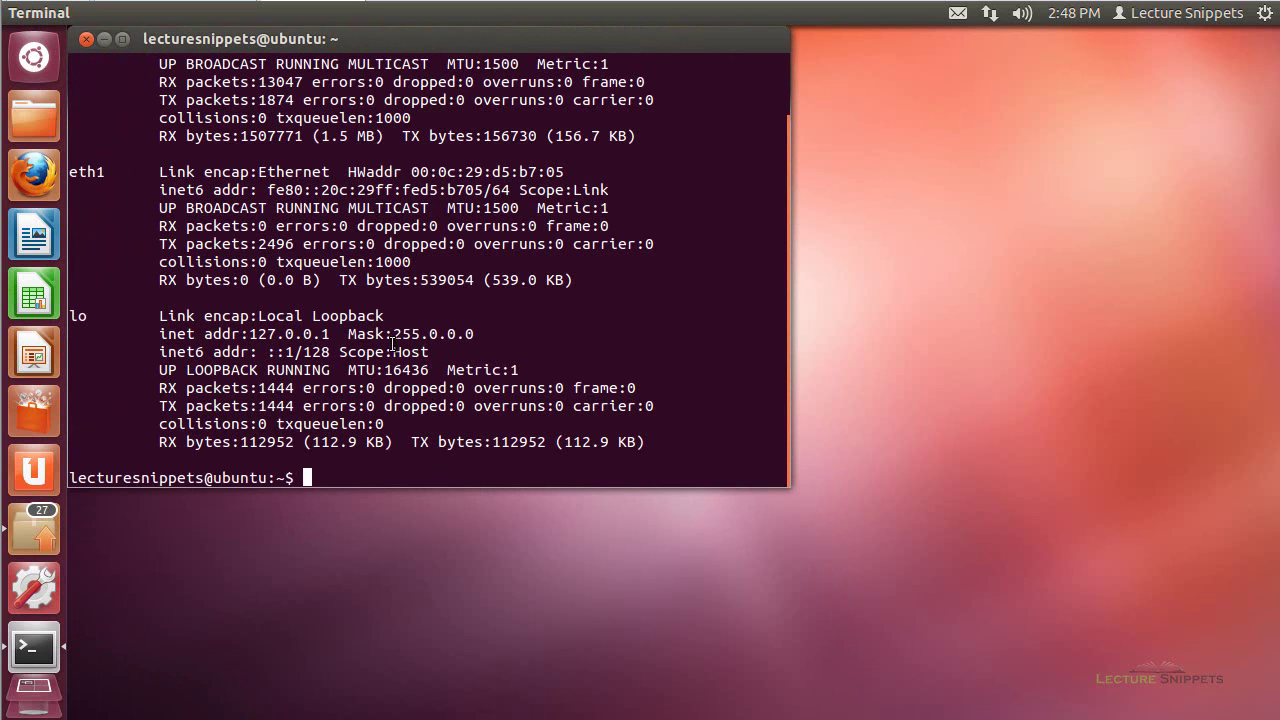
scroll(135, 130, "up", 2)
left_click_drag(106, 83, 70, 83)
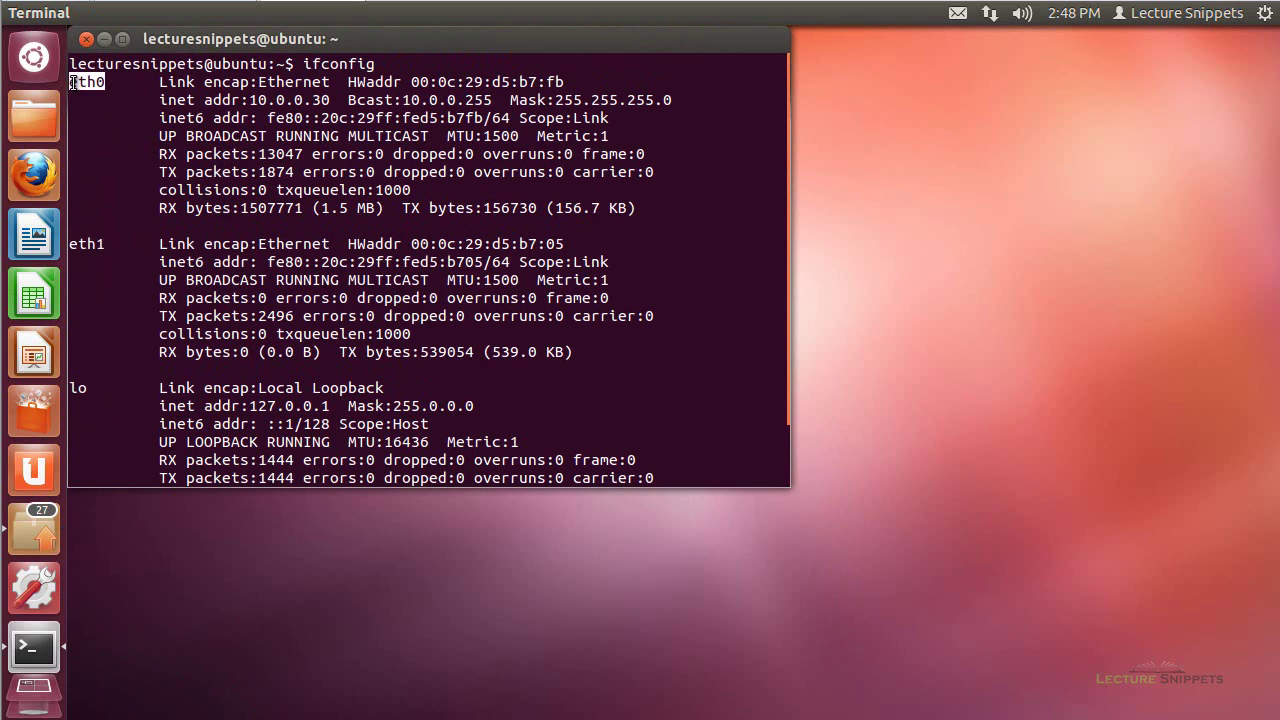
left_click_drag(242, 100, 330, 100)
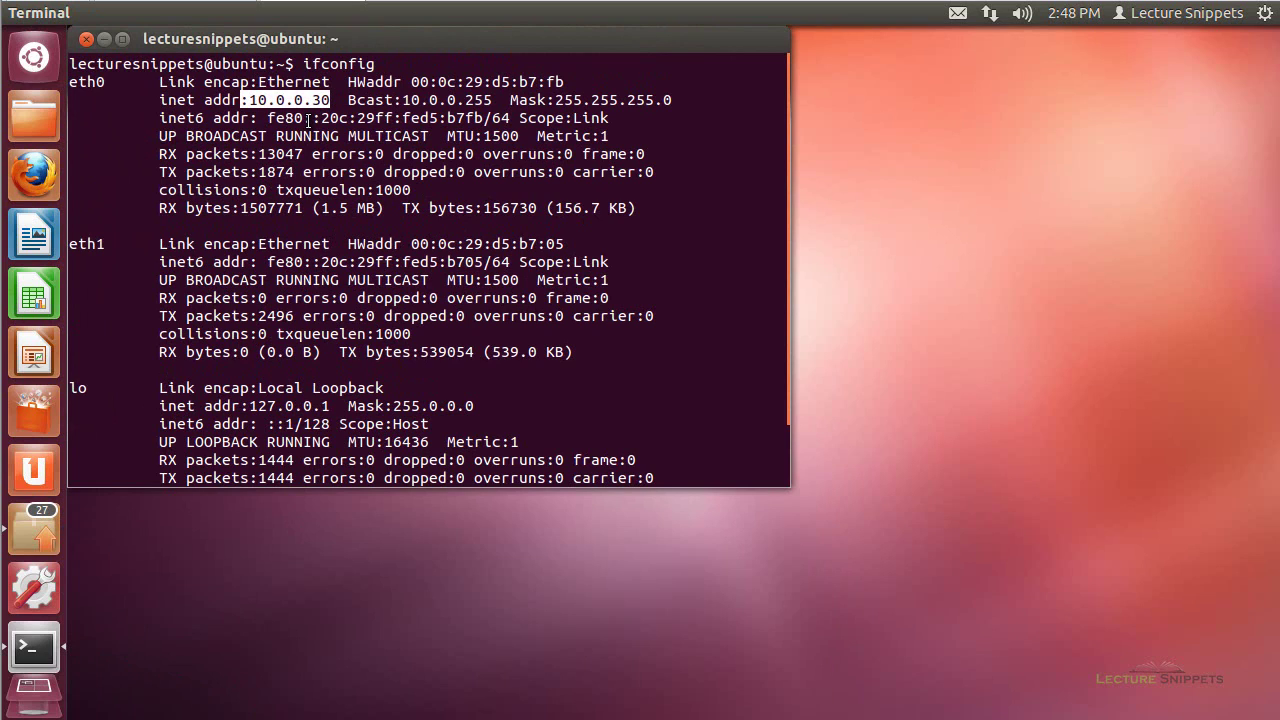
left_click_drag(116, 244, 68, 244)
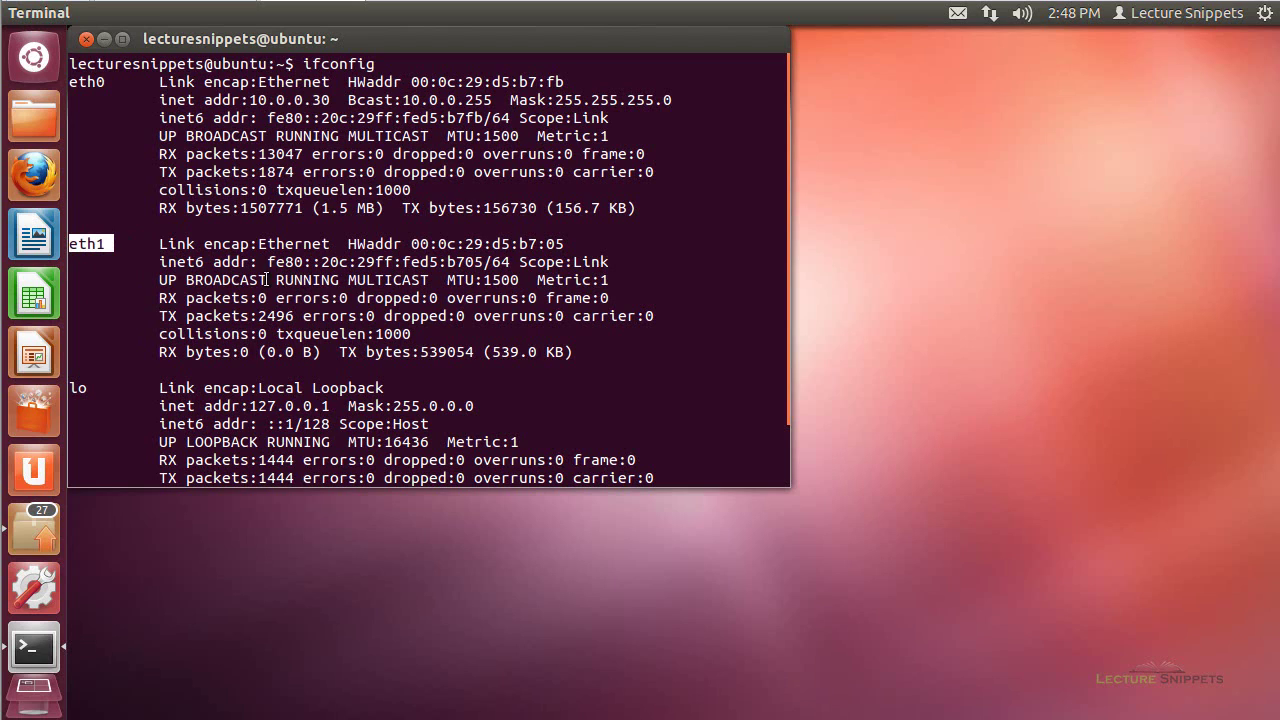
left_click(100, 245)
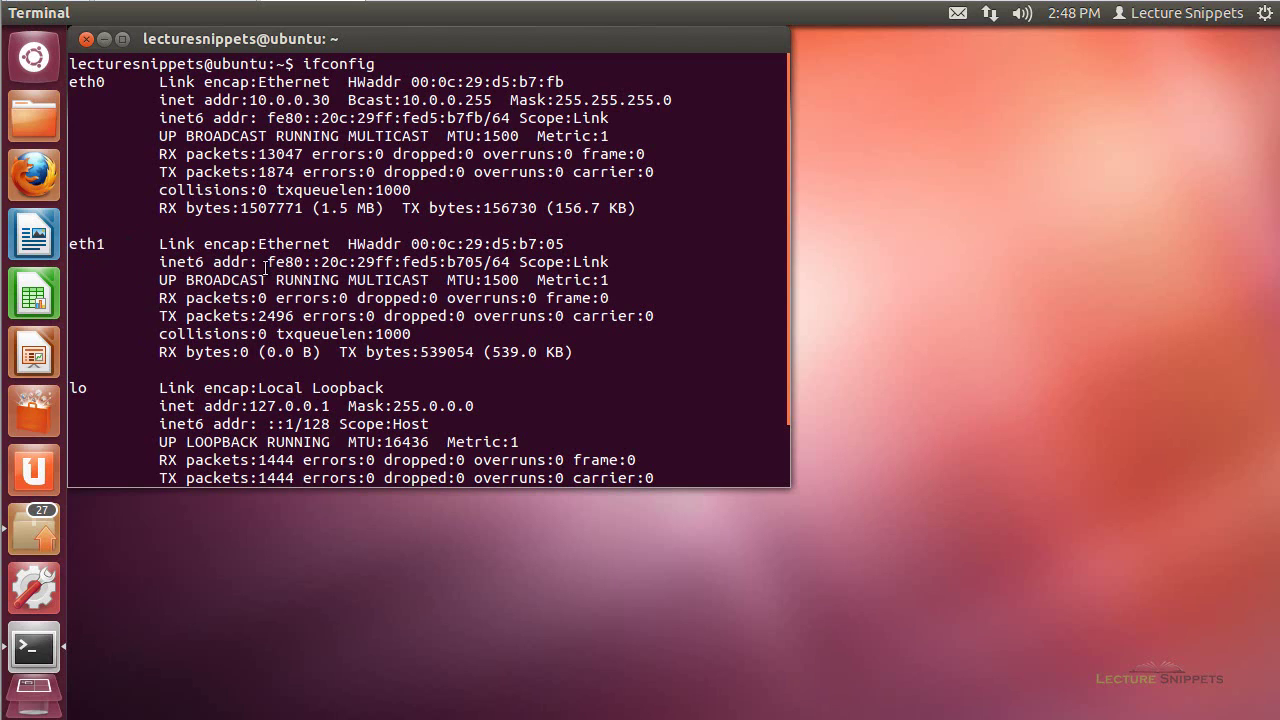
- Open Wired connection 2 for editing and set its IPv4 method to Manual
left_click(990, 14)
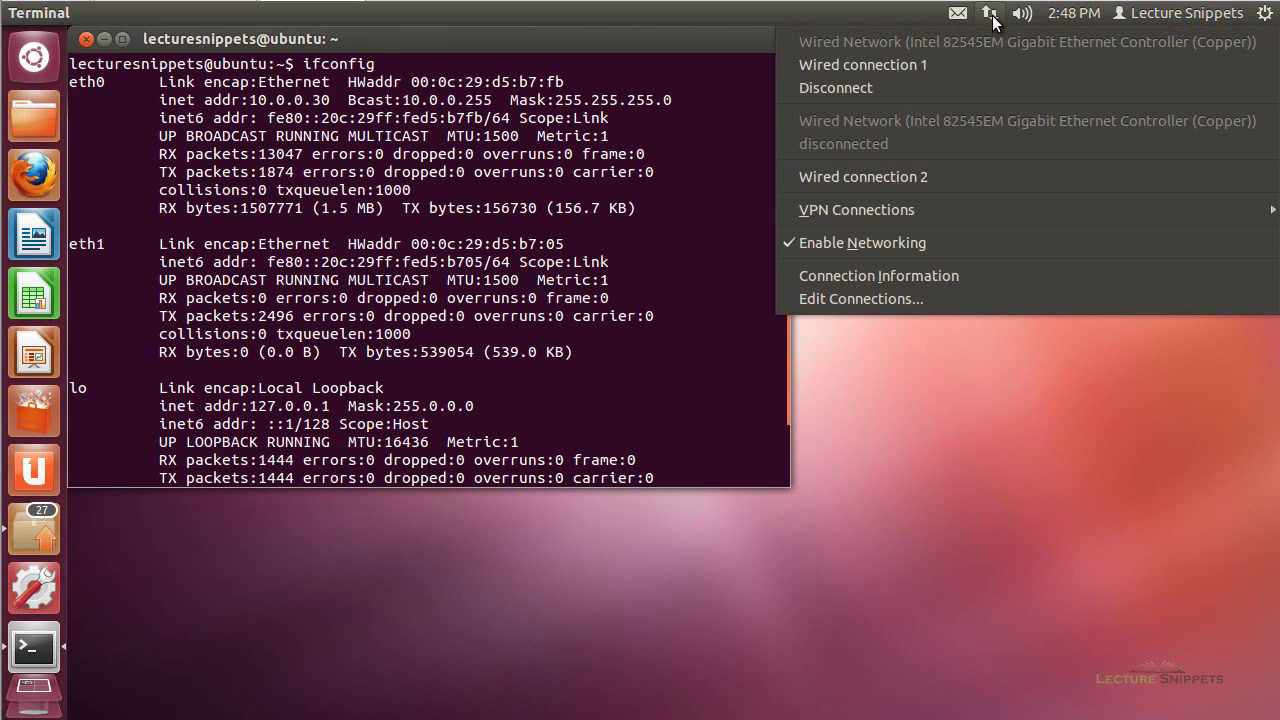
left_click(860, 300)
left_click(530, 364)
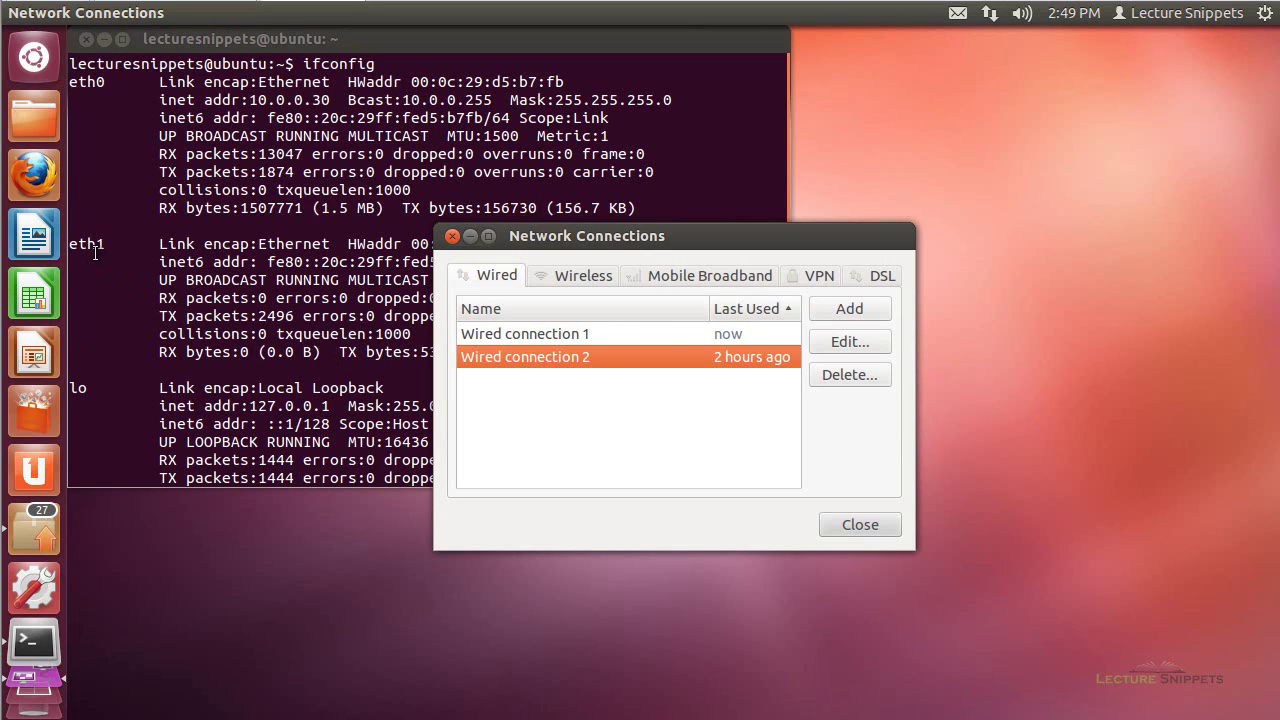
left_click(852, 343)
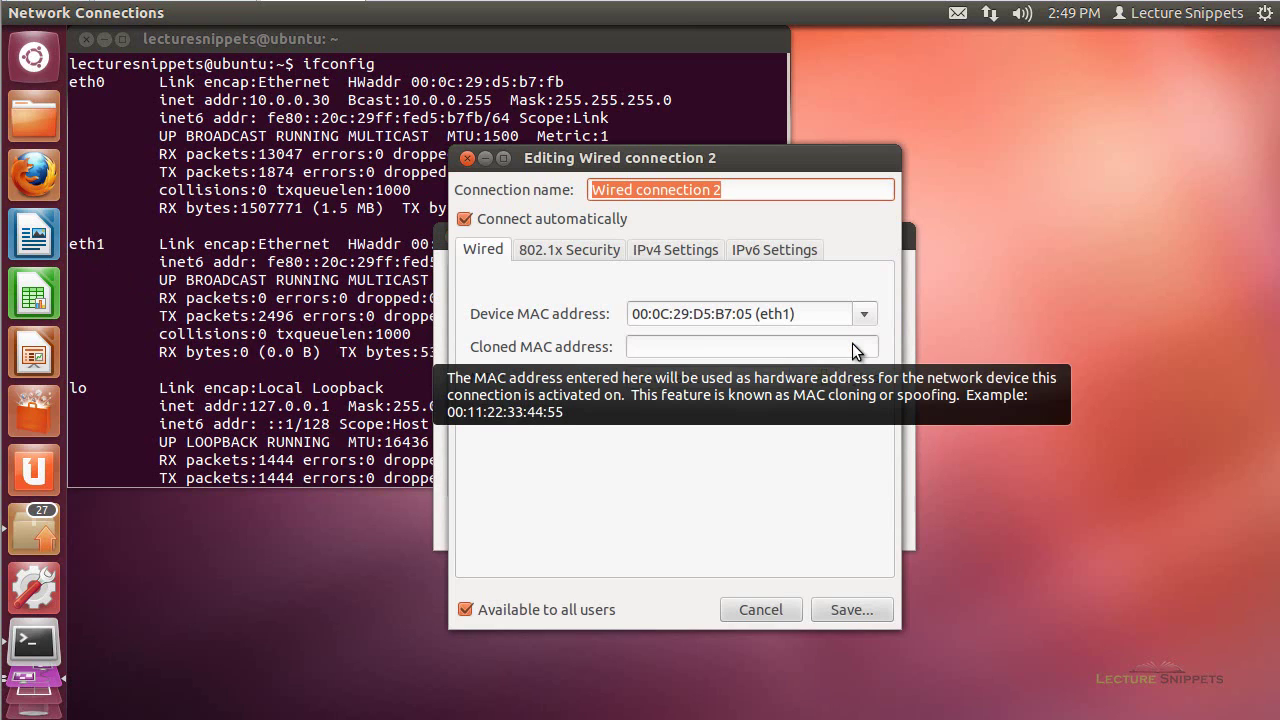
left_click(665, 250)
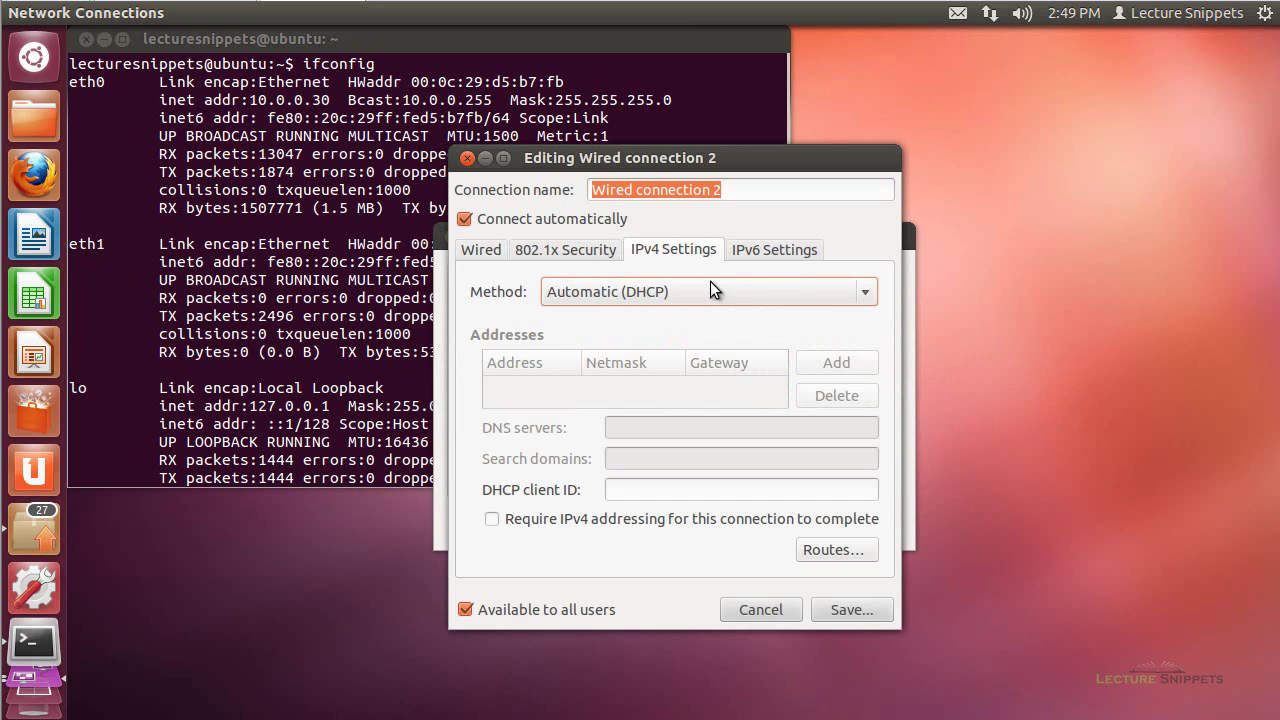
left_click(865, 294)
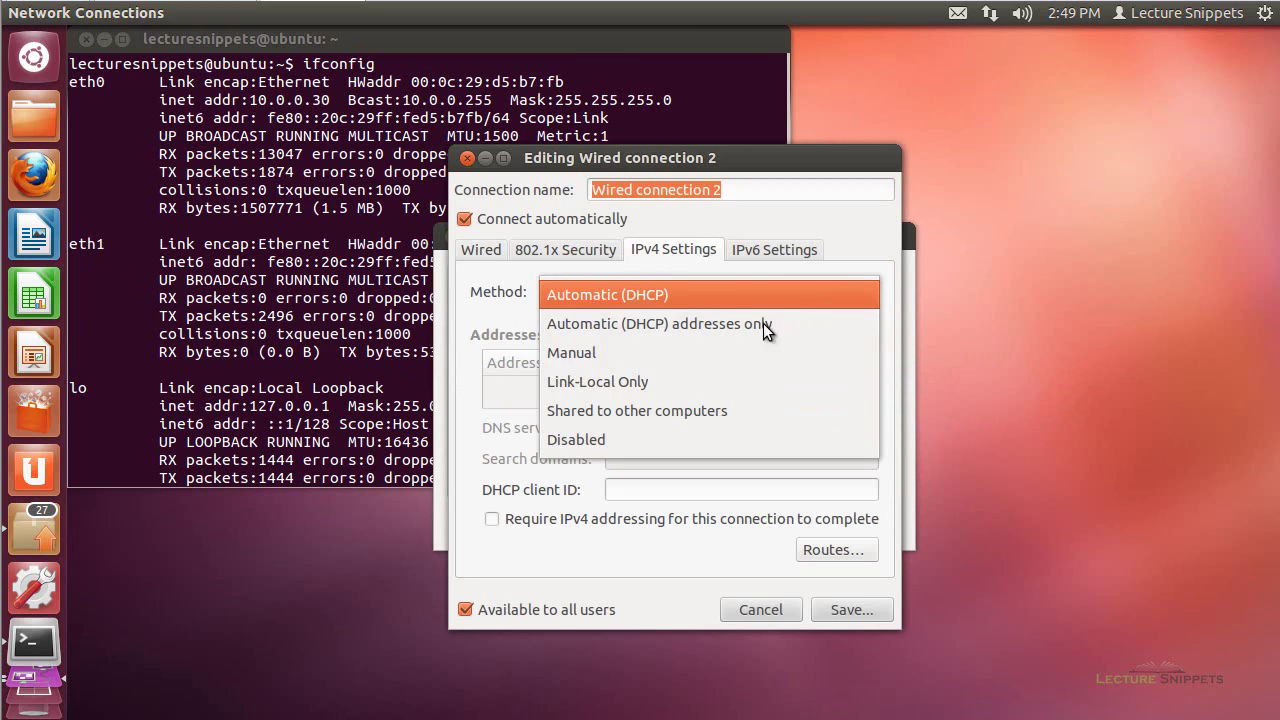
left_click(637, 351)
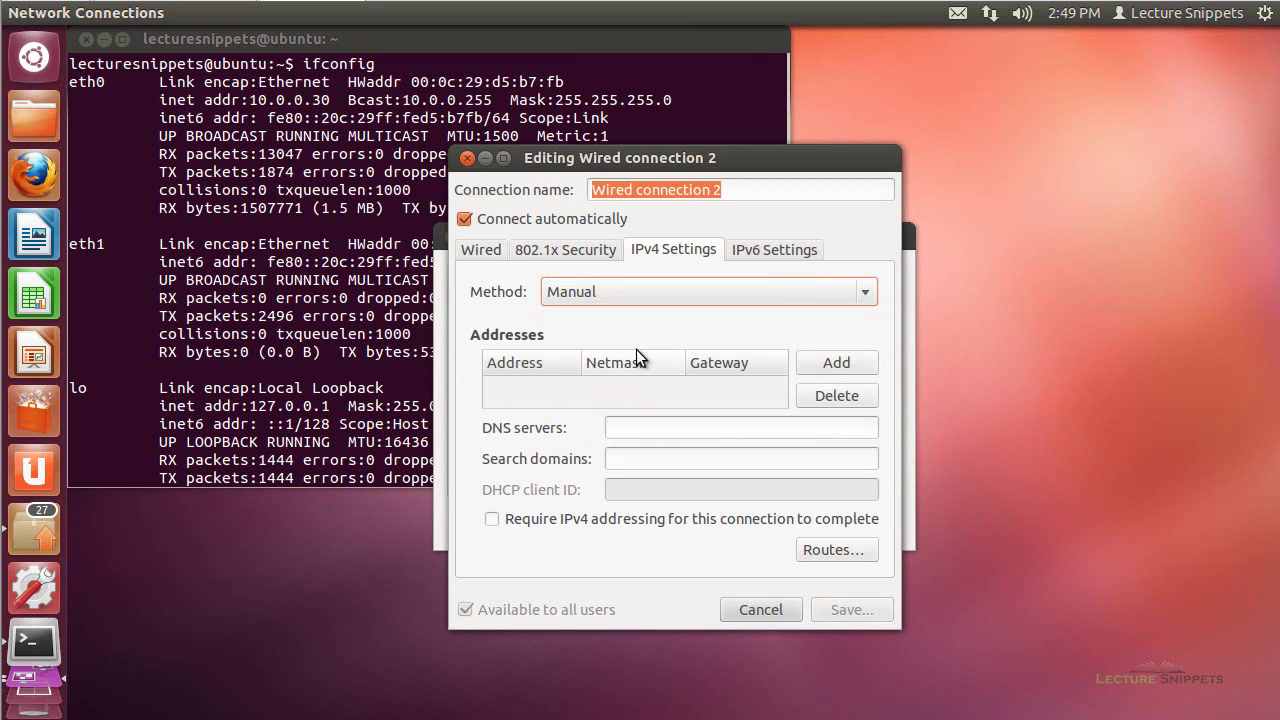
- Add the static IPv4 address 192.168.1.254 with netmask 255.255.255.0 to Wired connection 2
left_click(828, 363)
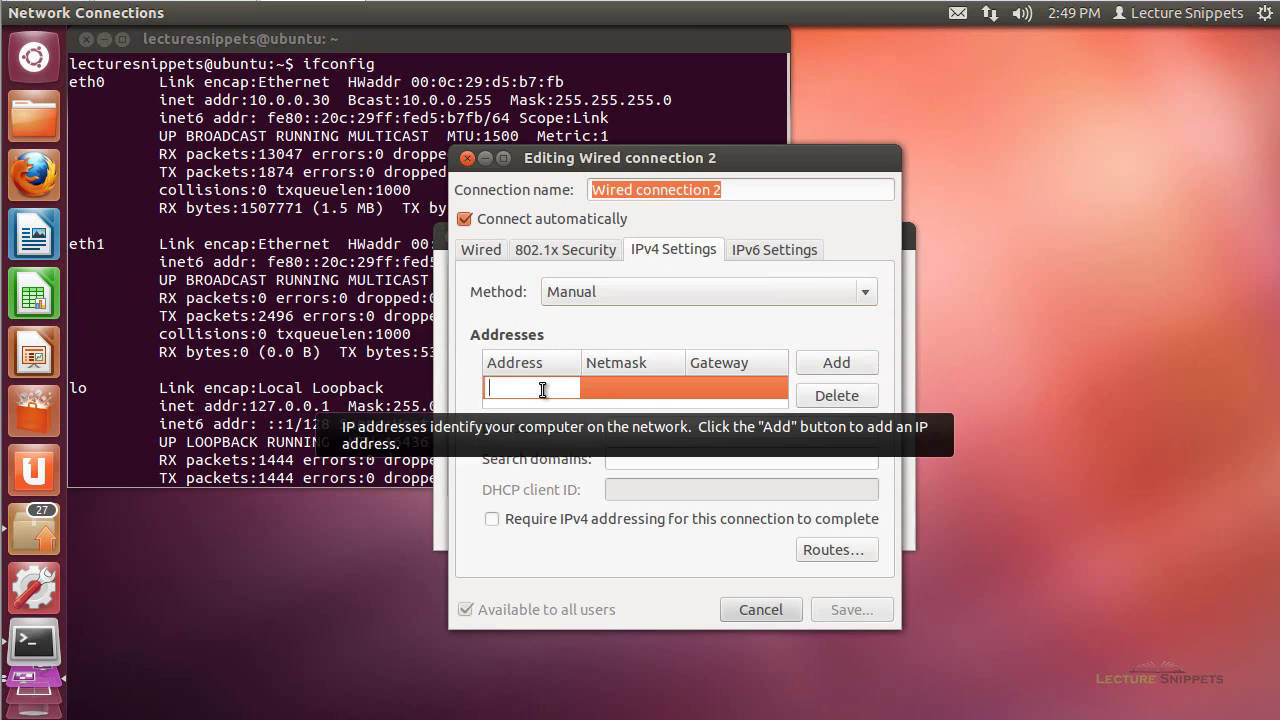
type("192.16")
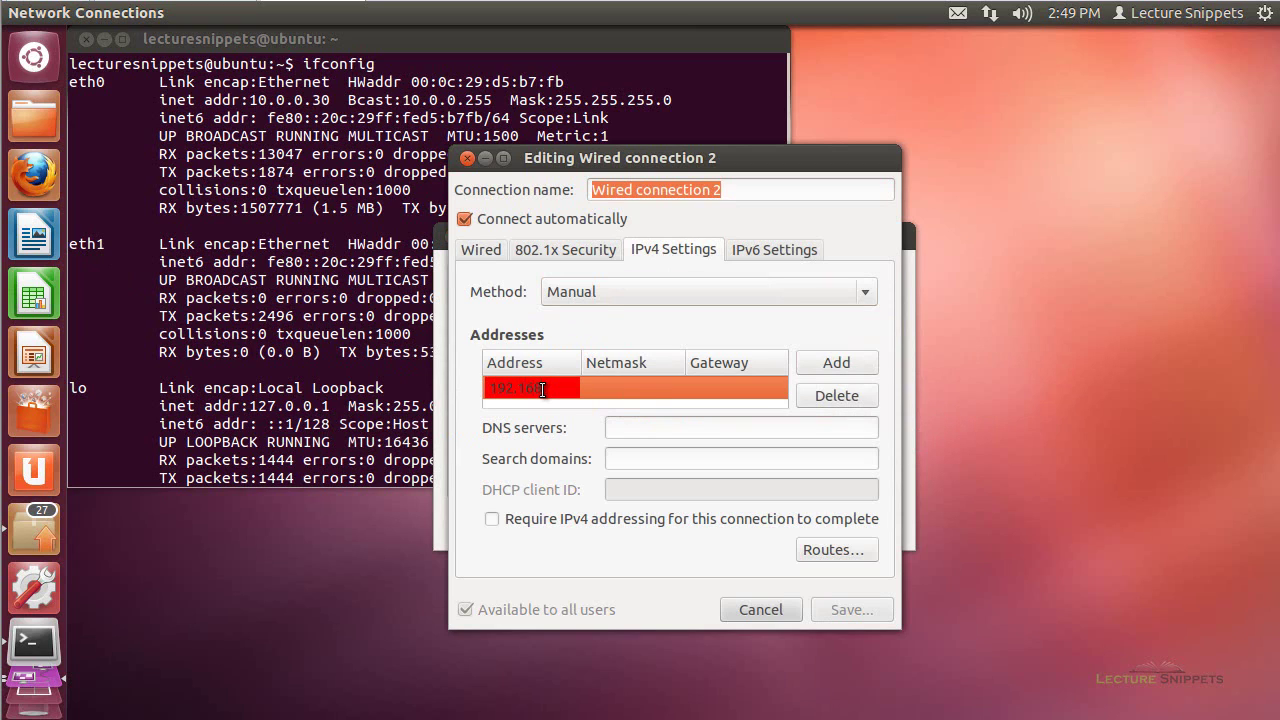
type("8.1.254")
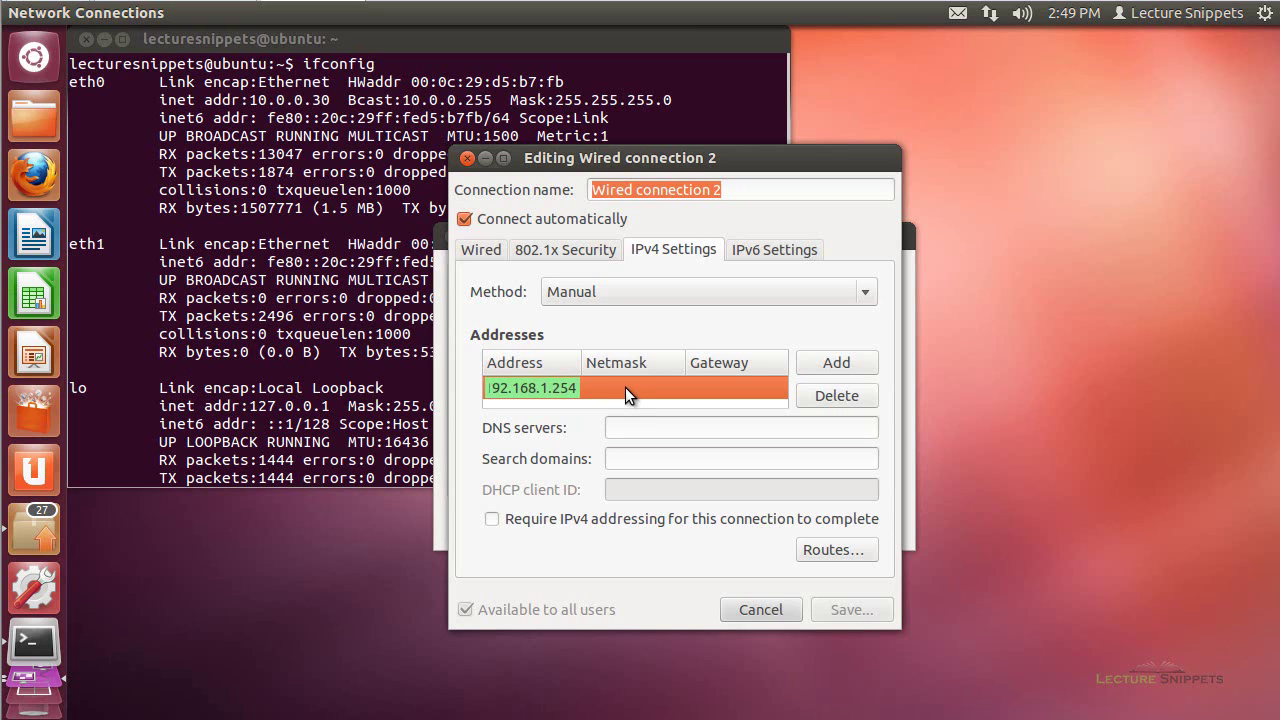
key("Tab")
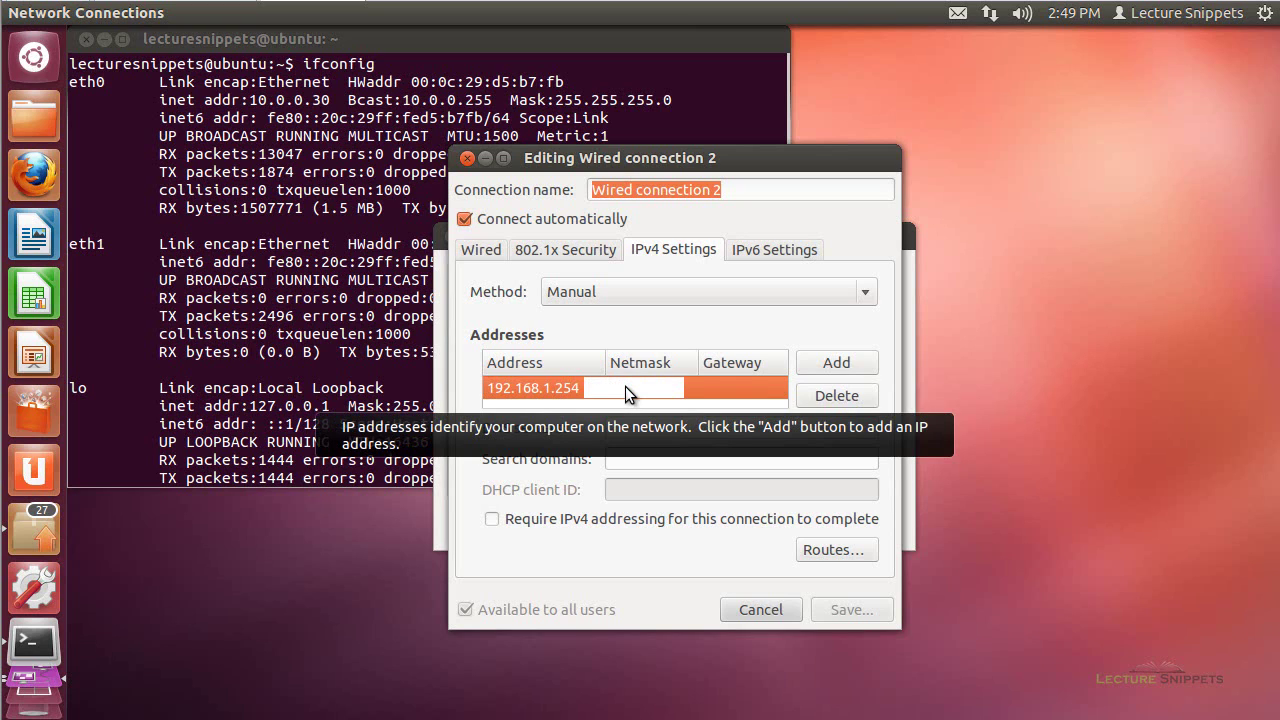
type("255.255")
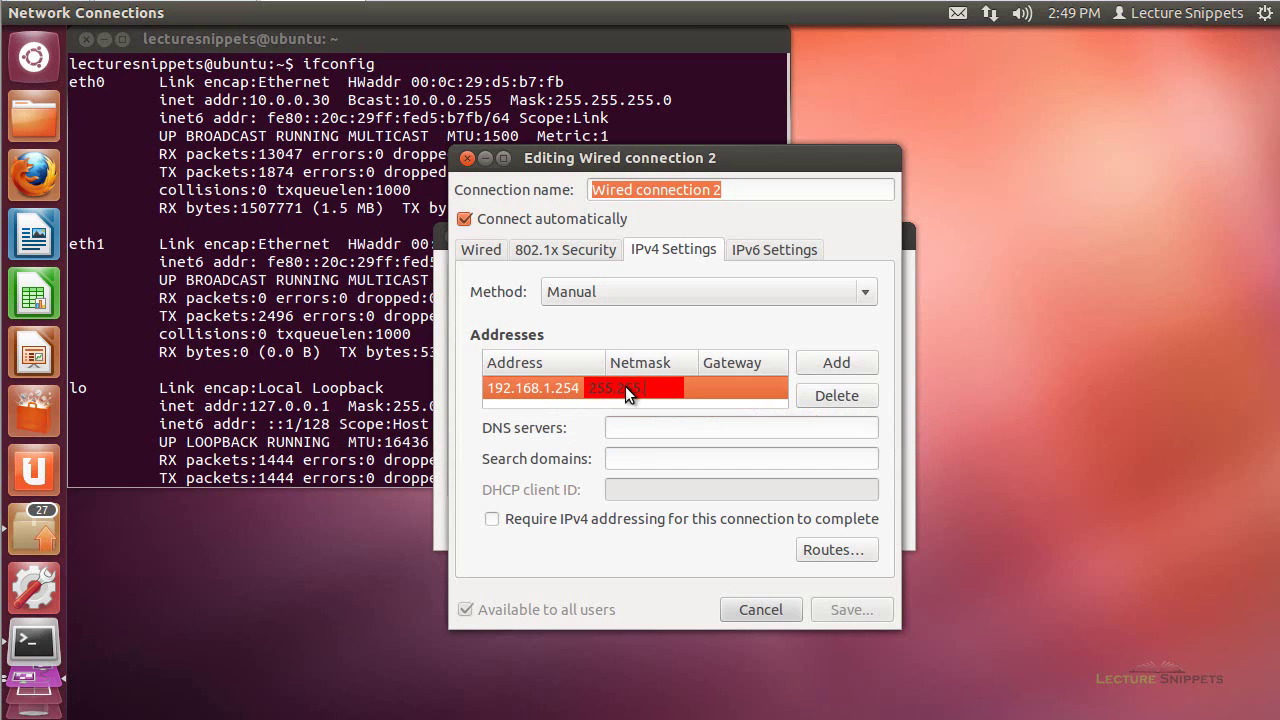
type(".255.0")
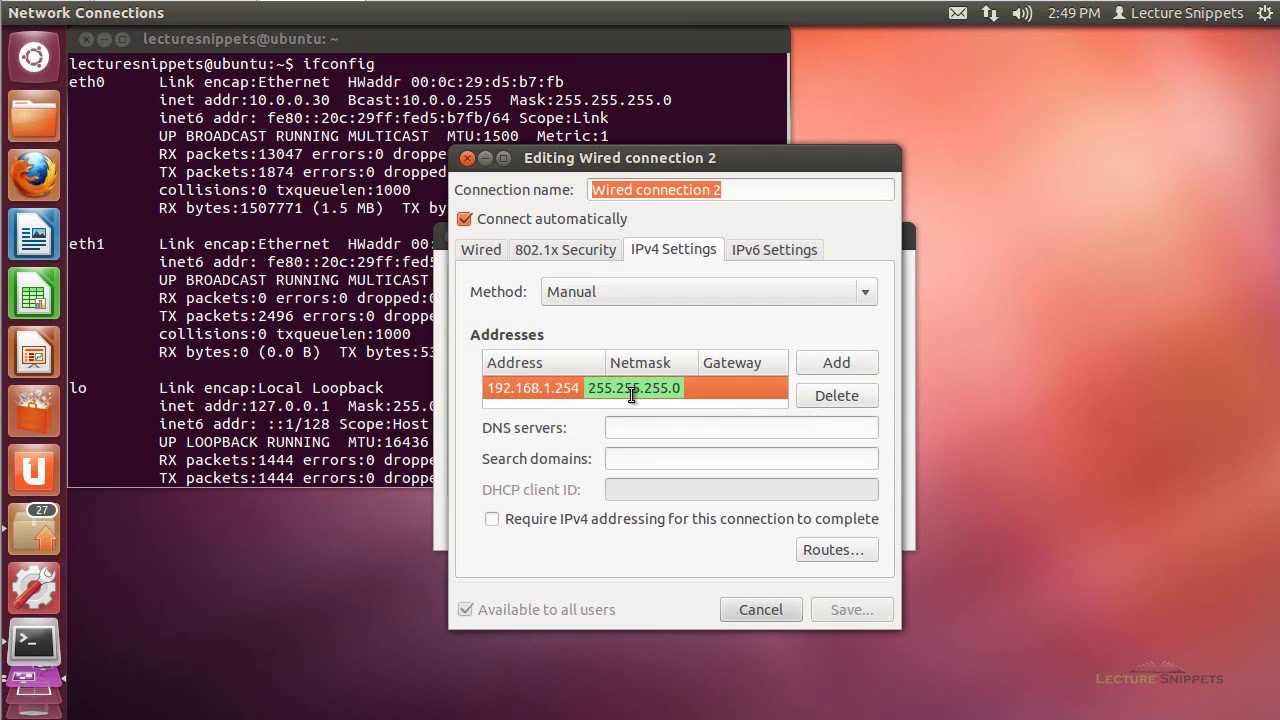
- Set the address entry's gateway to 192.168.1.254, save Wired connection 2 and close the network connections
left_click(720, 388)
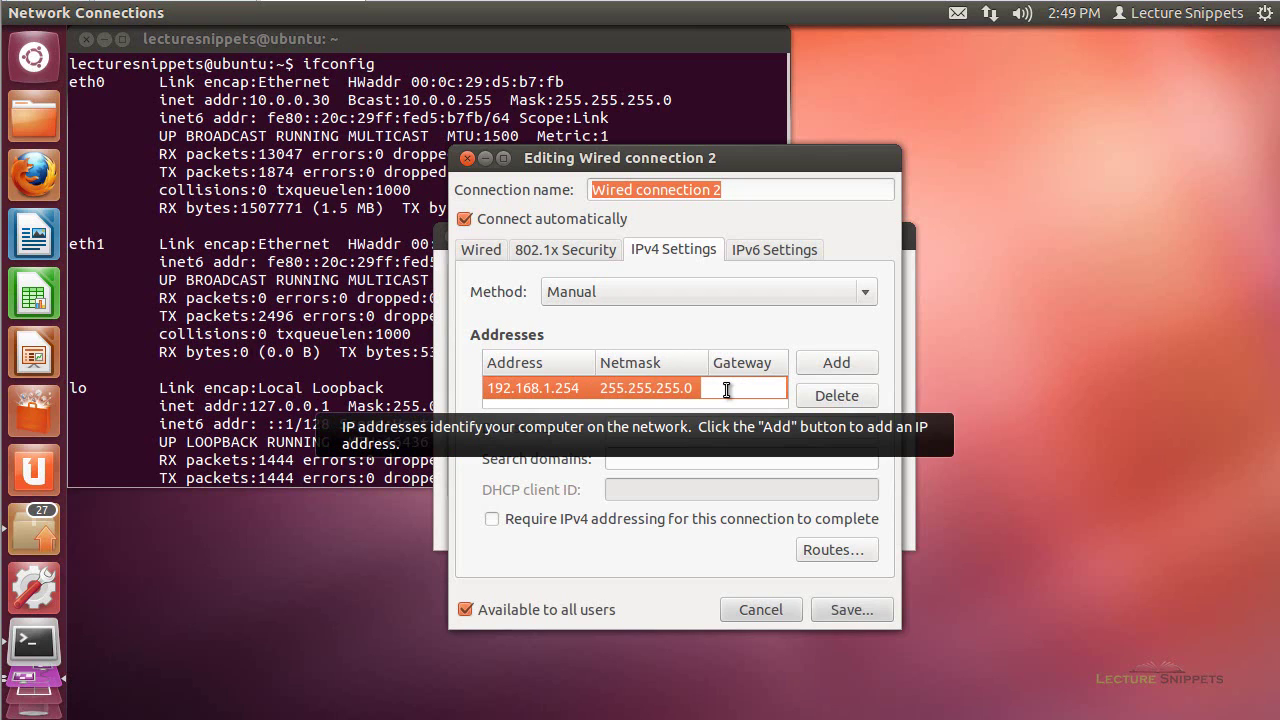
type("19")
type("2.168")
type(".1.254")
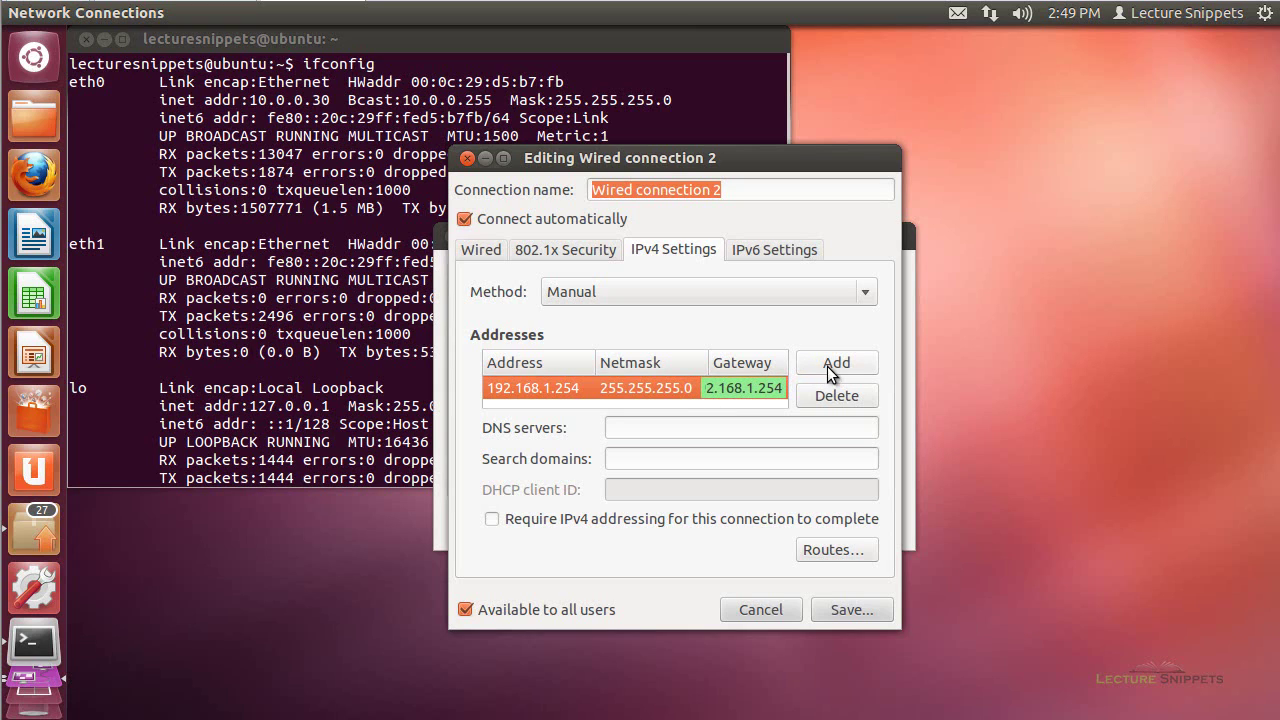
left_click(845, 611)
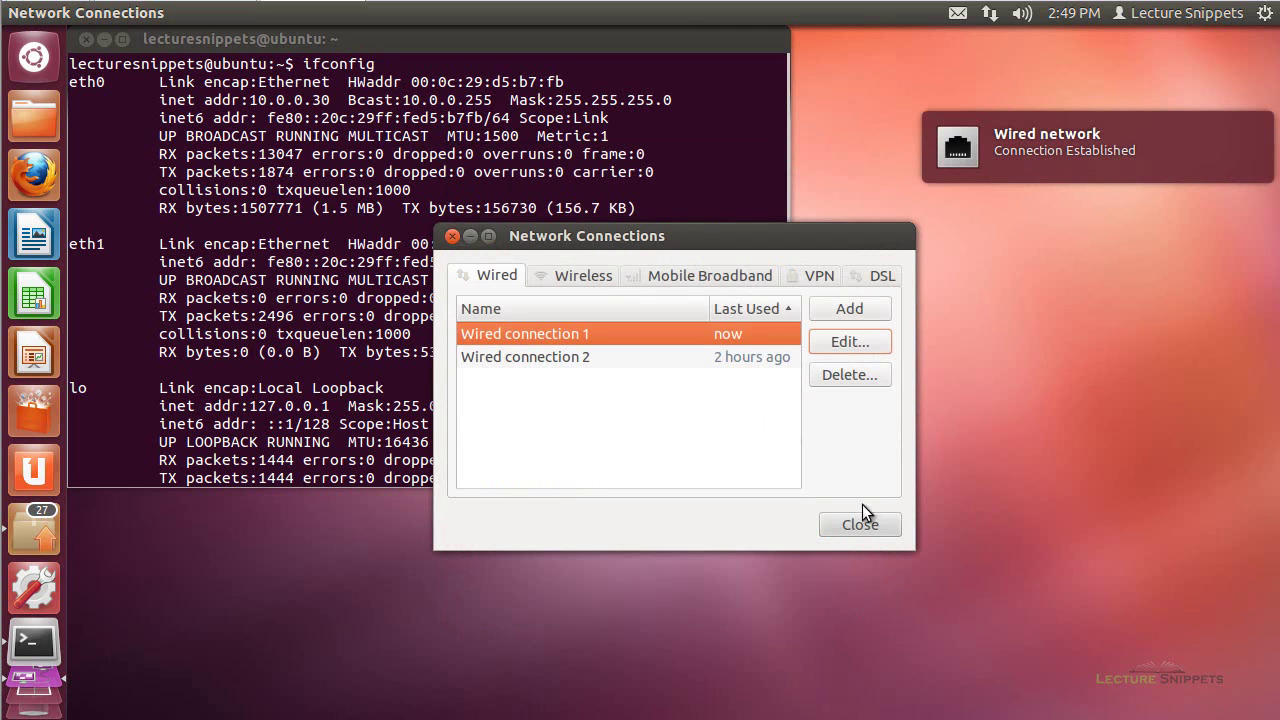
left_click(862, 529)
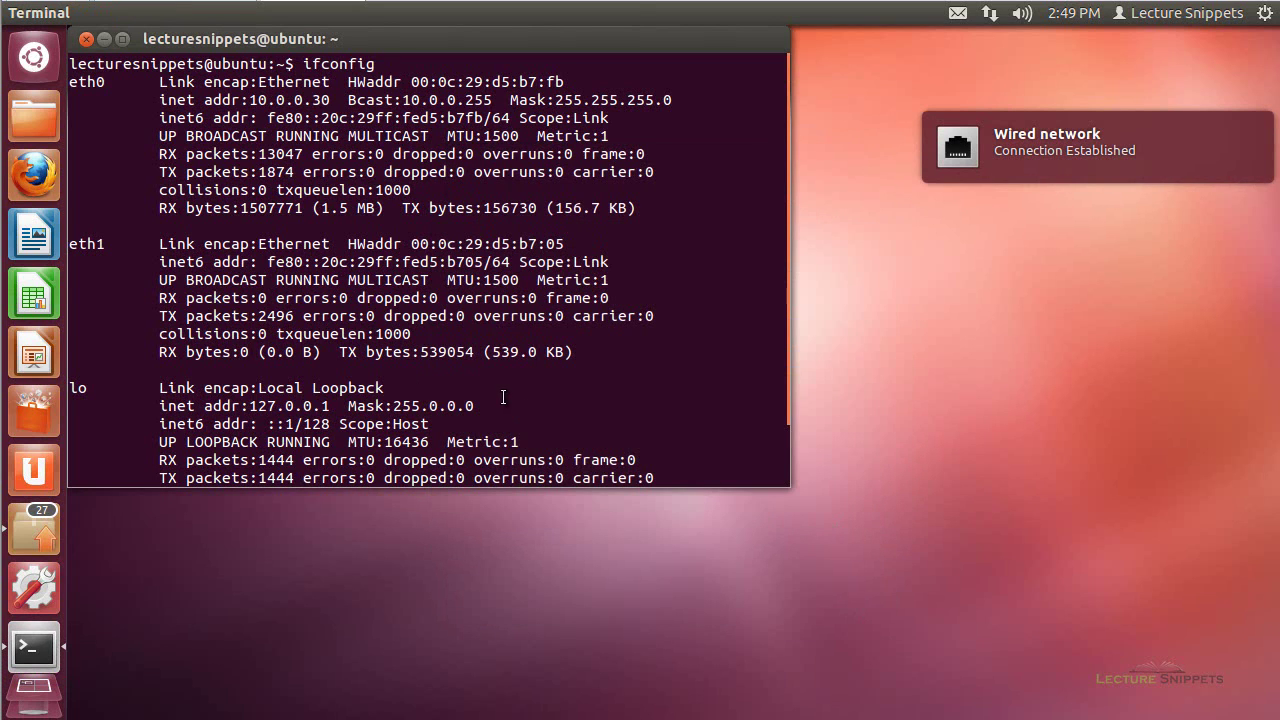
- Run ifconfig again and check the IPv4 address assigned to eth1
key("Up")
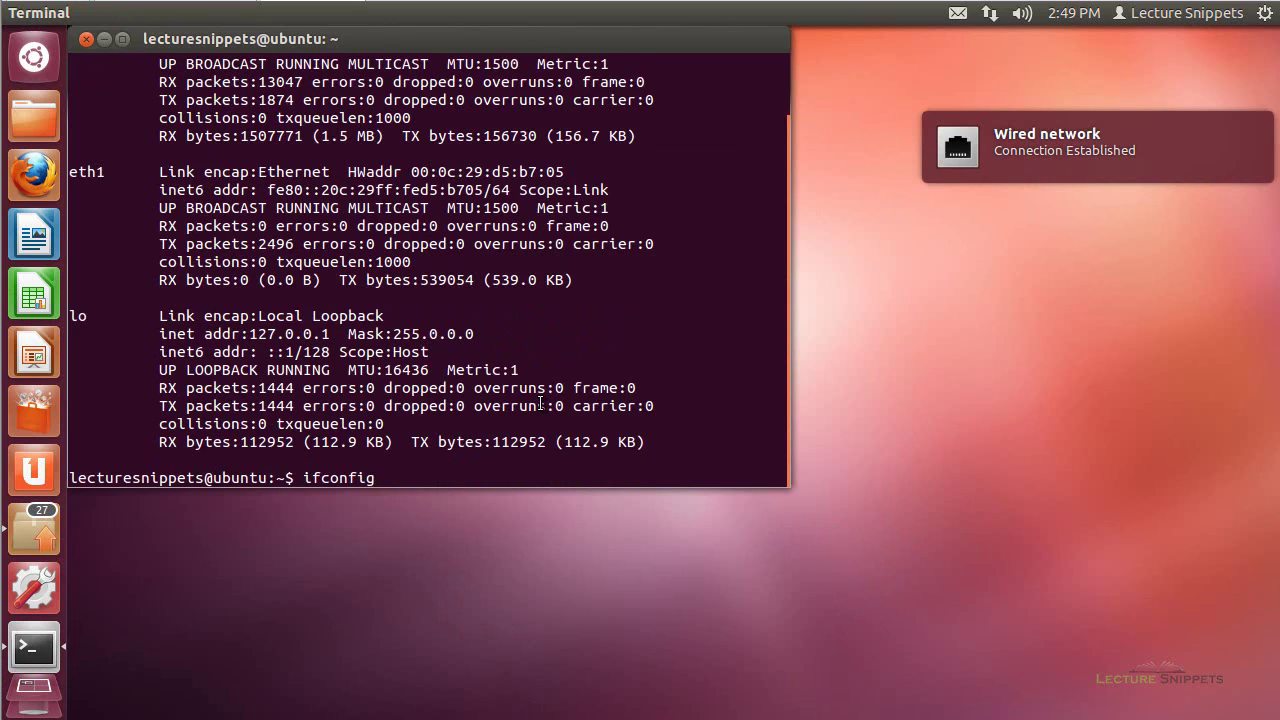
key("Return")
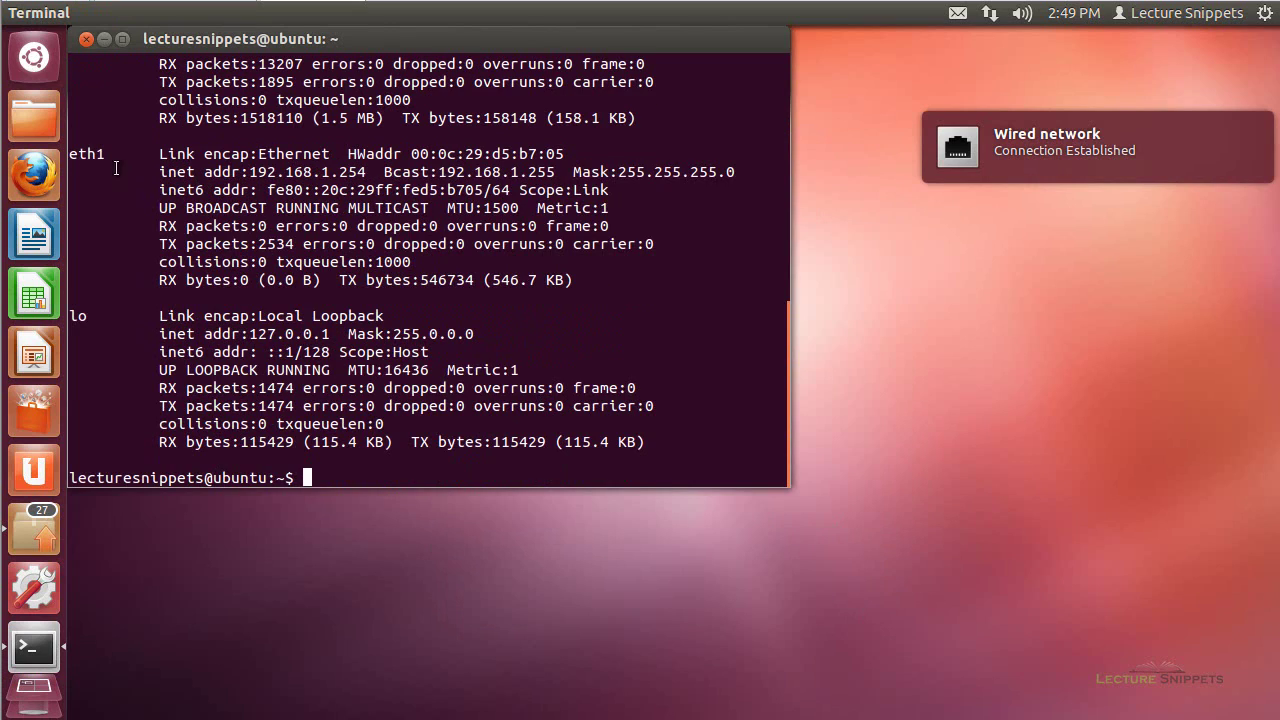
double_click(86, 153)
left_click_drag(248, 171, 369, 171)
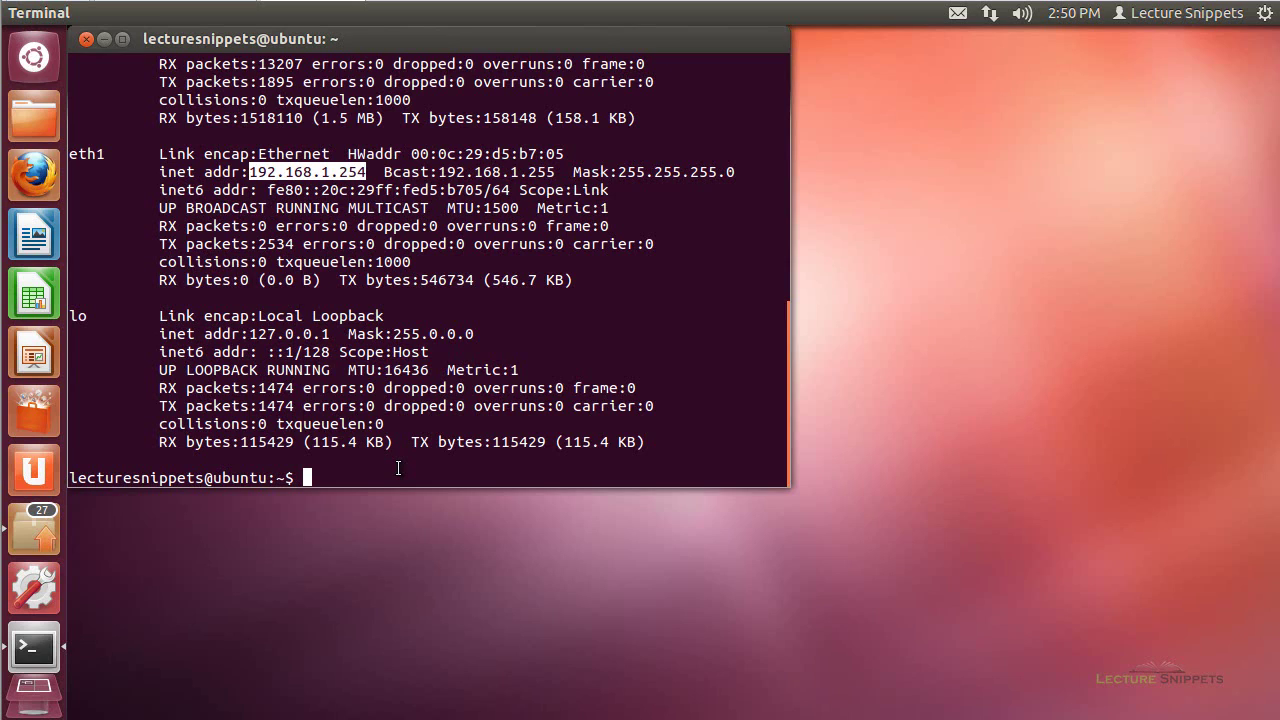
- Start the DRBL server installation with sudo /opt/drbl/sbin/drblsrv -i and enter the sudo password
type("sudo /opt/arbl/")
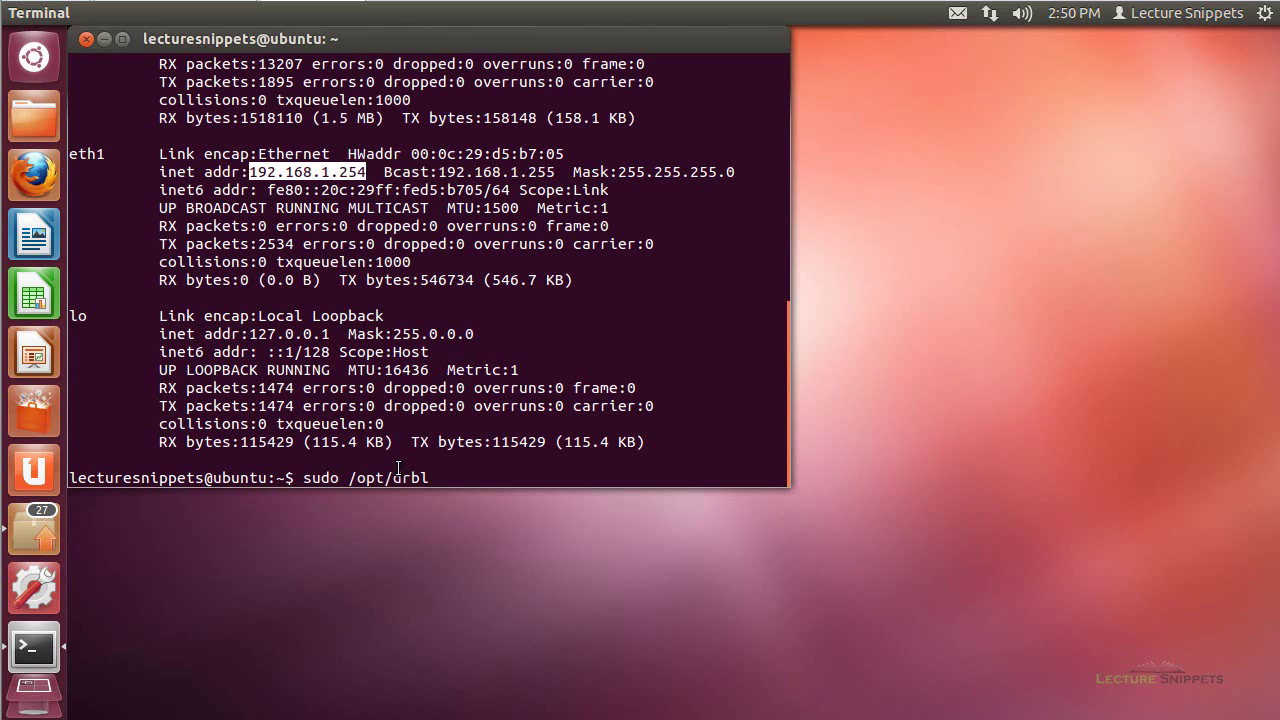
type("sbin/drblsrv -")
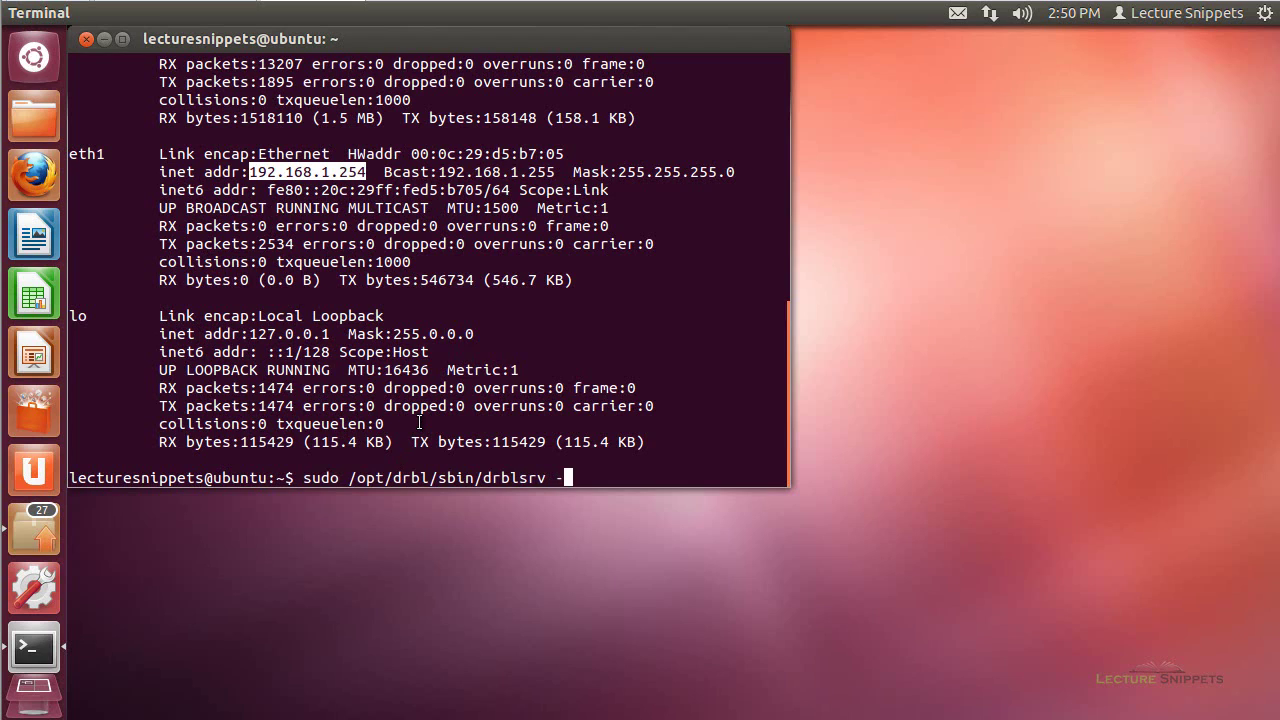
type("i")
left_click(594, 477)
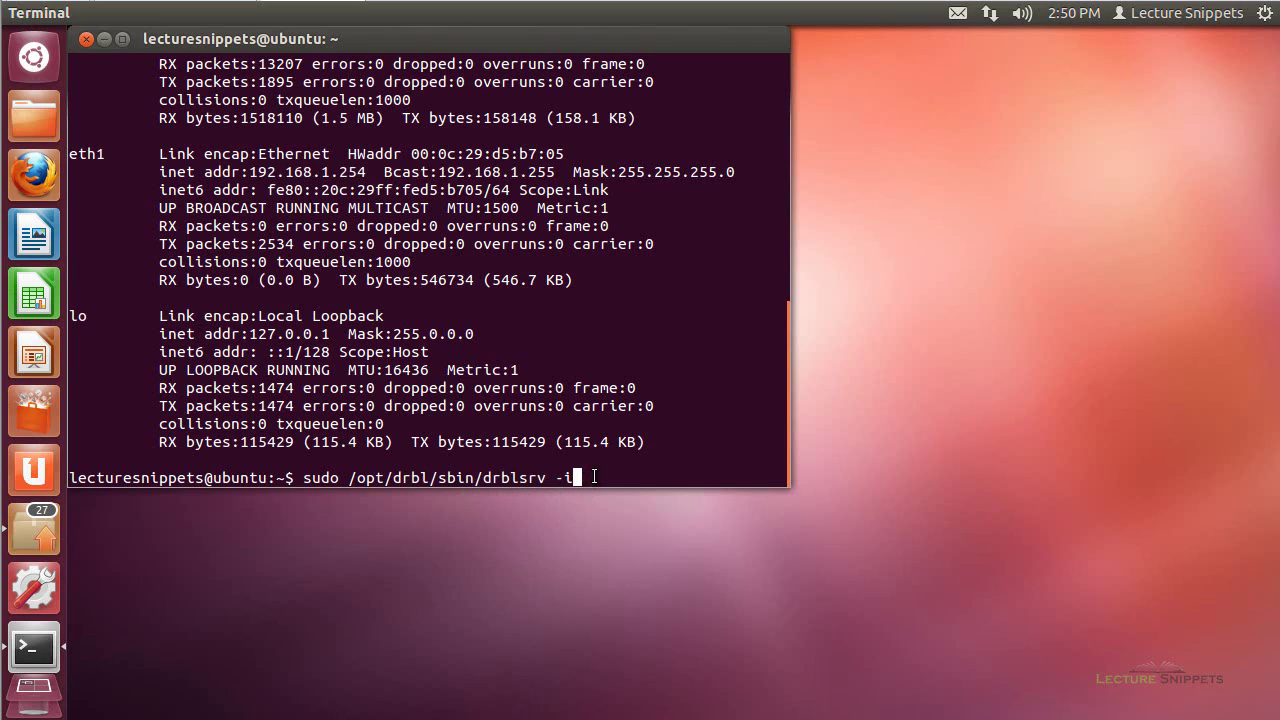
key("Return")
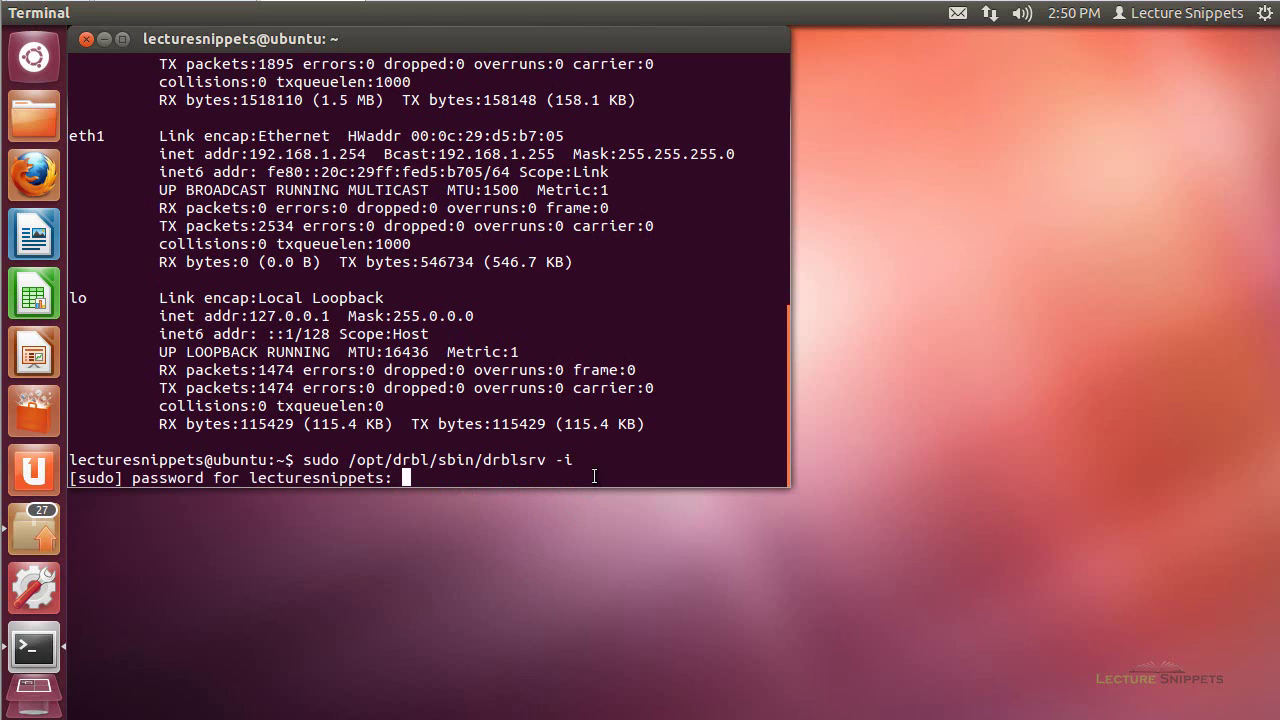
key("Return")
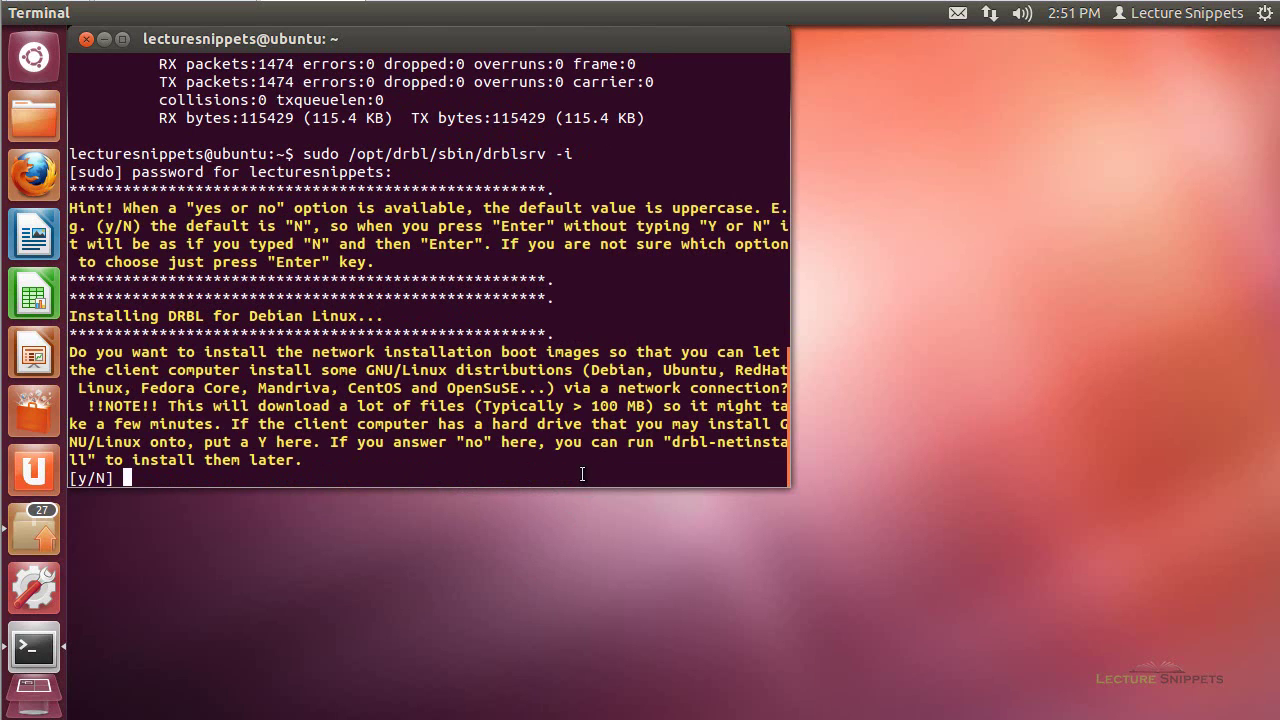
- Accept the installer defaults: N for network boot images, serial console output and operating system upgrade, and kernel option 1
double_click(101, 478)
key("Return")
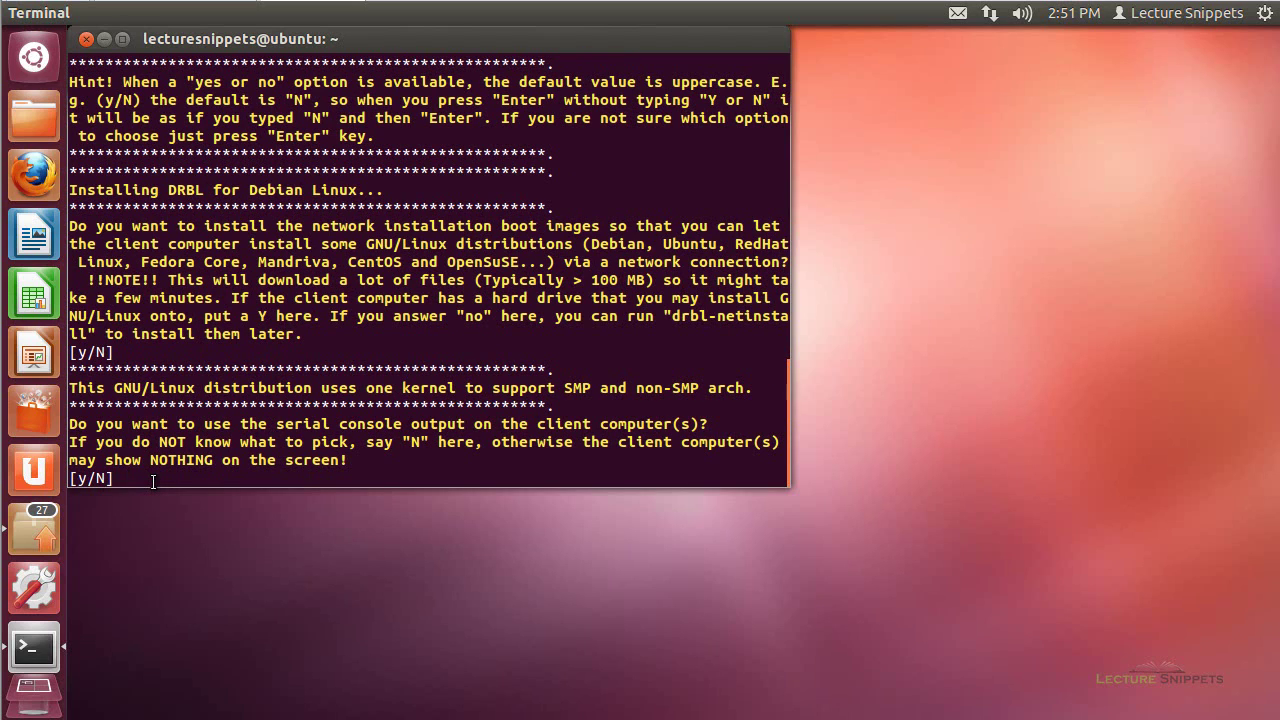
key("Return")
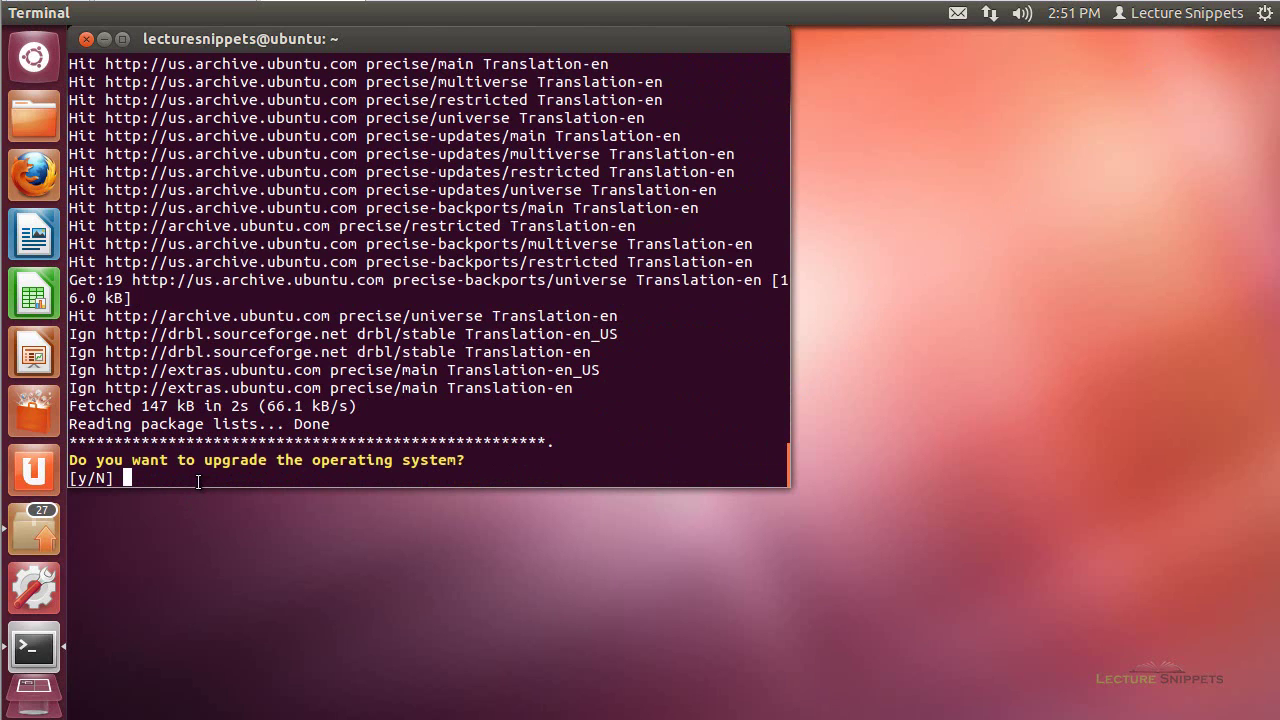
key("Return")
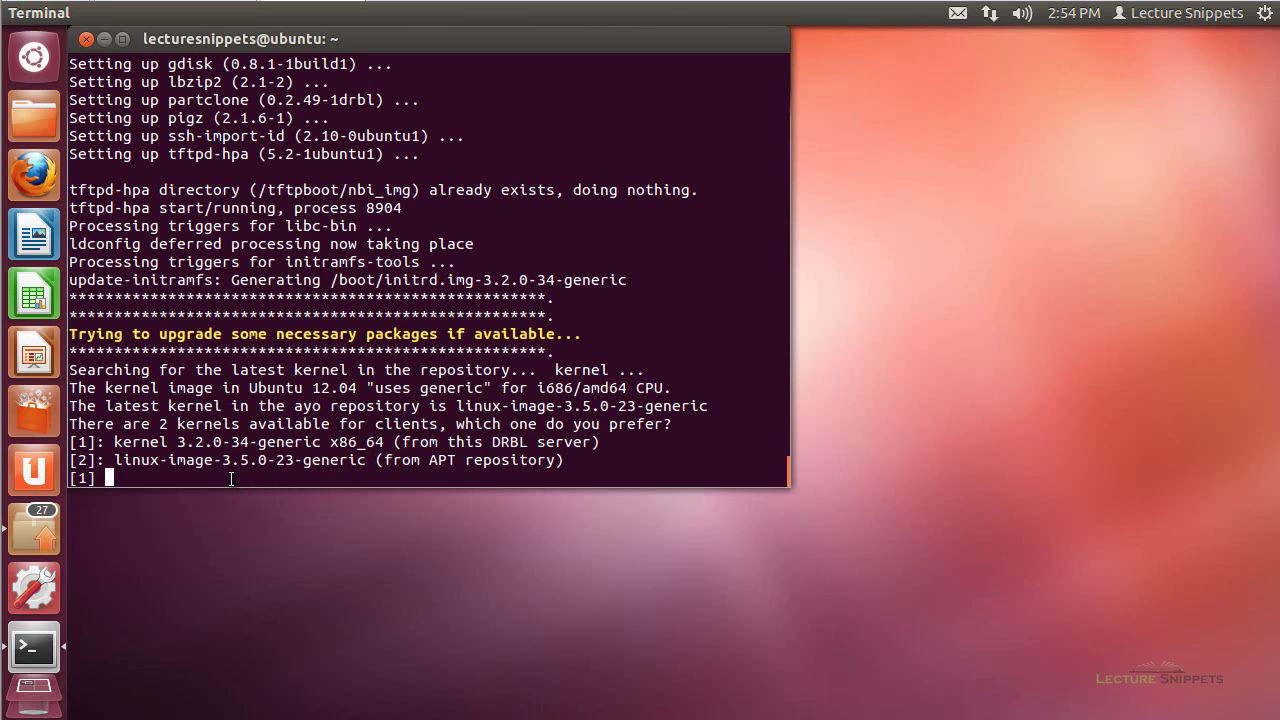
key("Return")
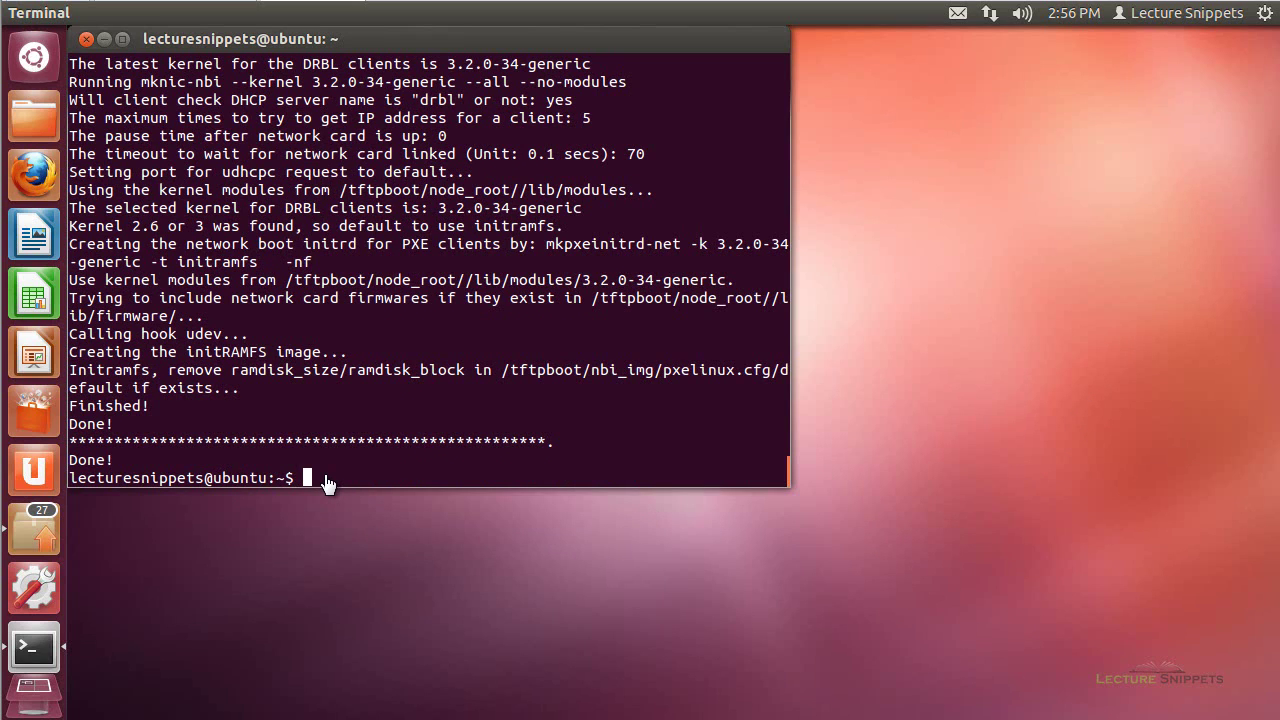
- Start the interactive DRBL environment configuration with sudo /opt/drbl/sbin/drblpush -i
type("sudo /opt/drbl/sbin/drblsrv -i")
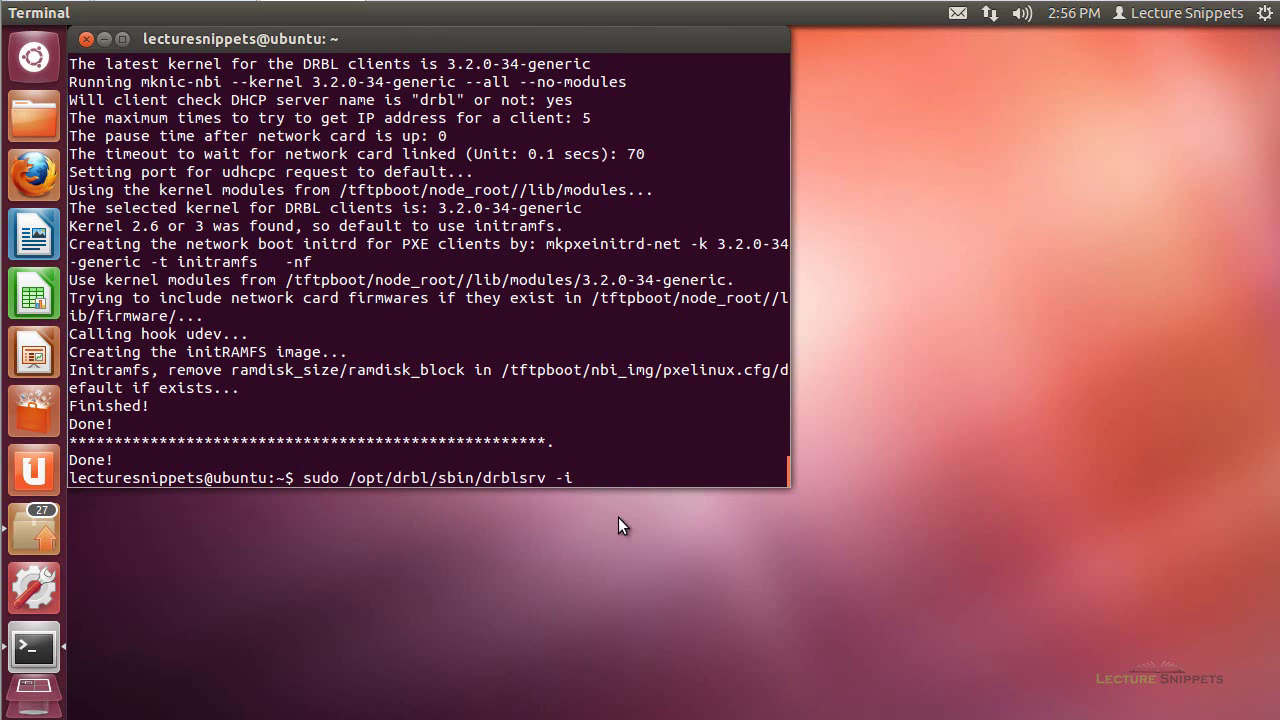
key("Left")
key("Left")
key("Left")
key("Left")
key("Right")
key("BackSpace")
key("BackSpace")
key("BackSpace")
type("push")
key("Return")
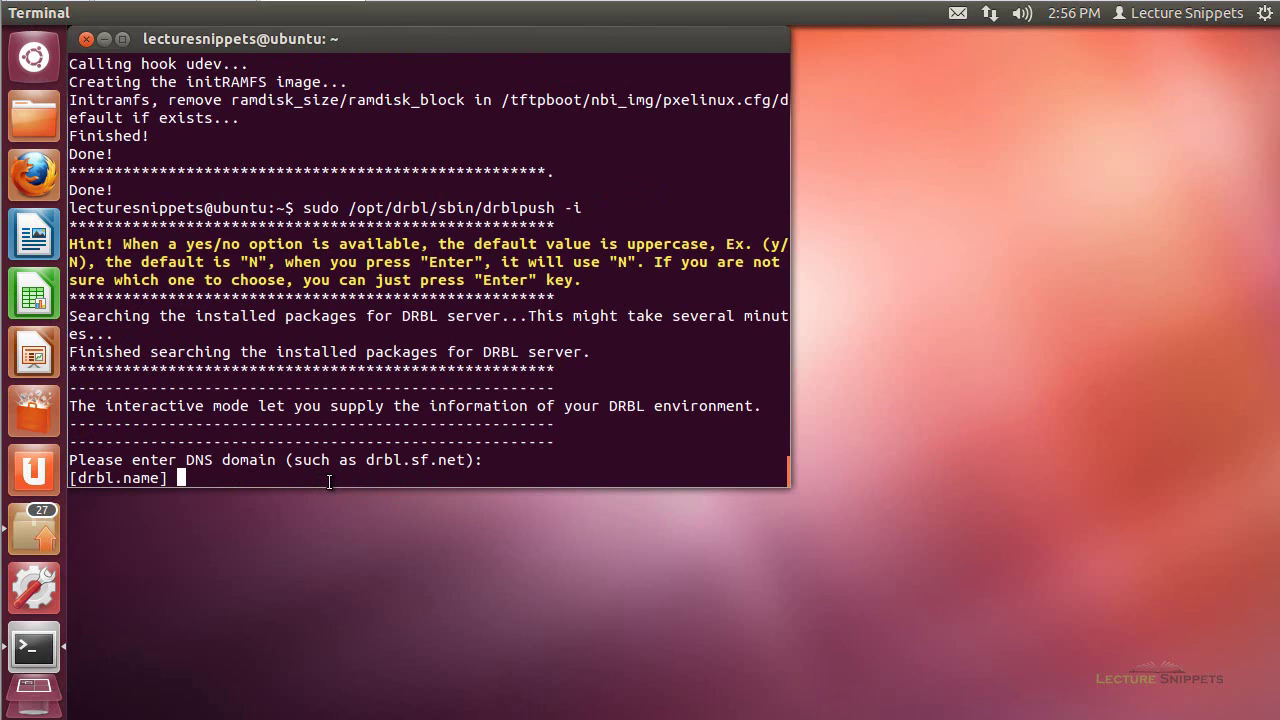
- Set the DNS domain to lecturesnippets.com and accept the defaults: NIS/YP domain penguinzilla, client hostname prefix ubuntu and public Internet port eth0
type("lecturesnippets.com")
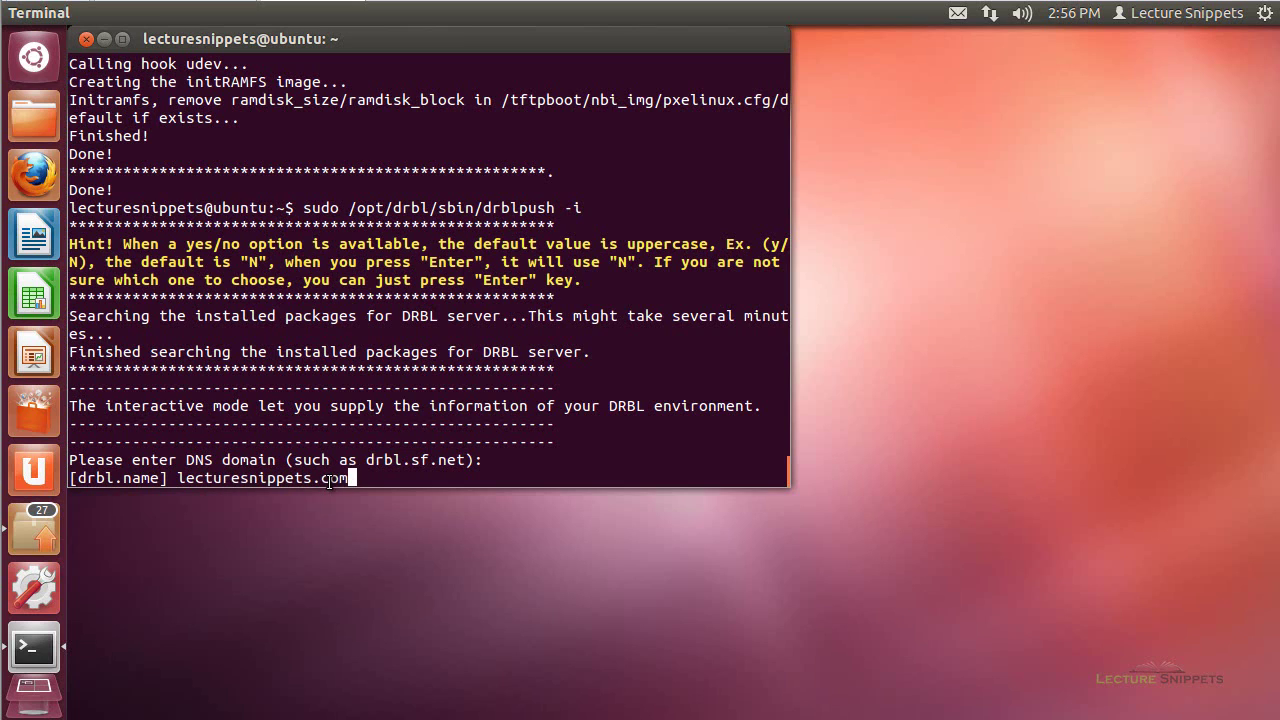
key("Return")
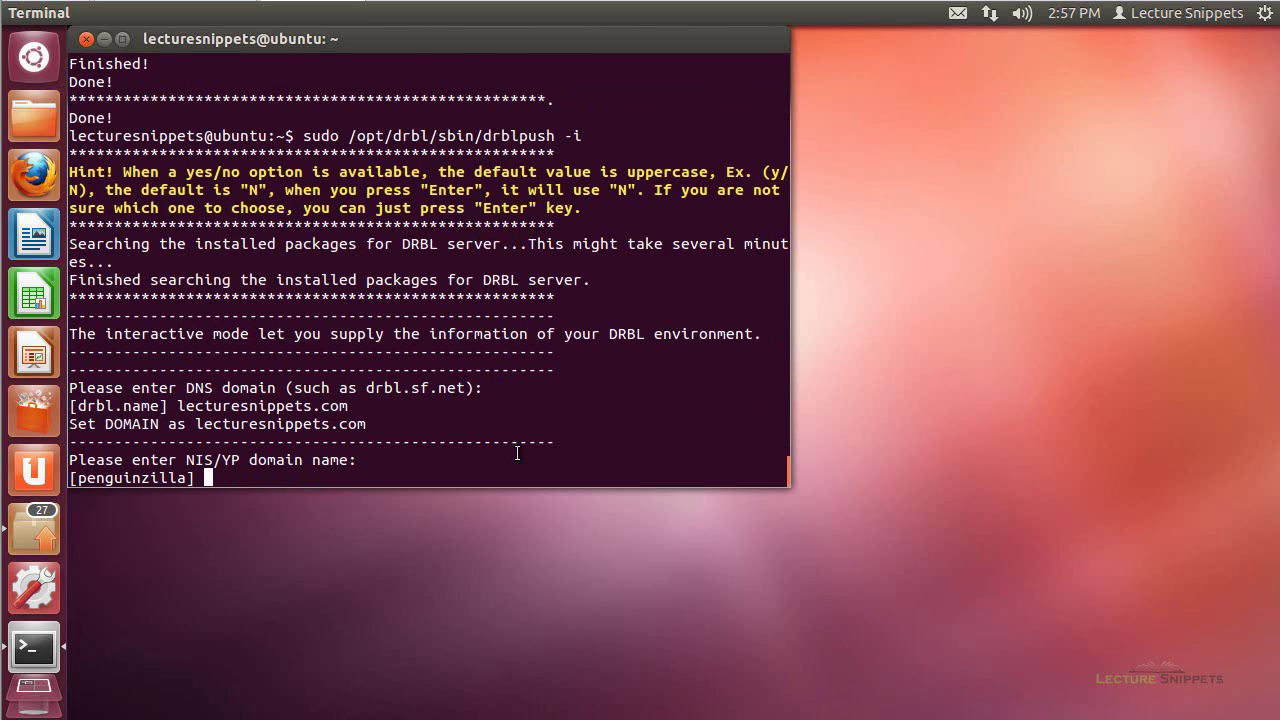
key("Return")
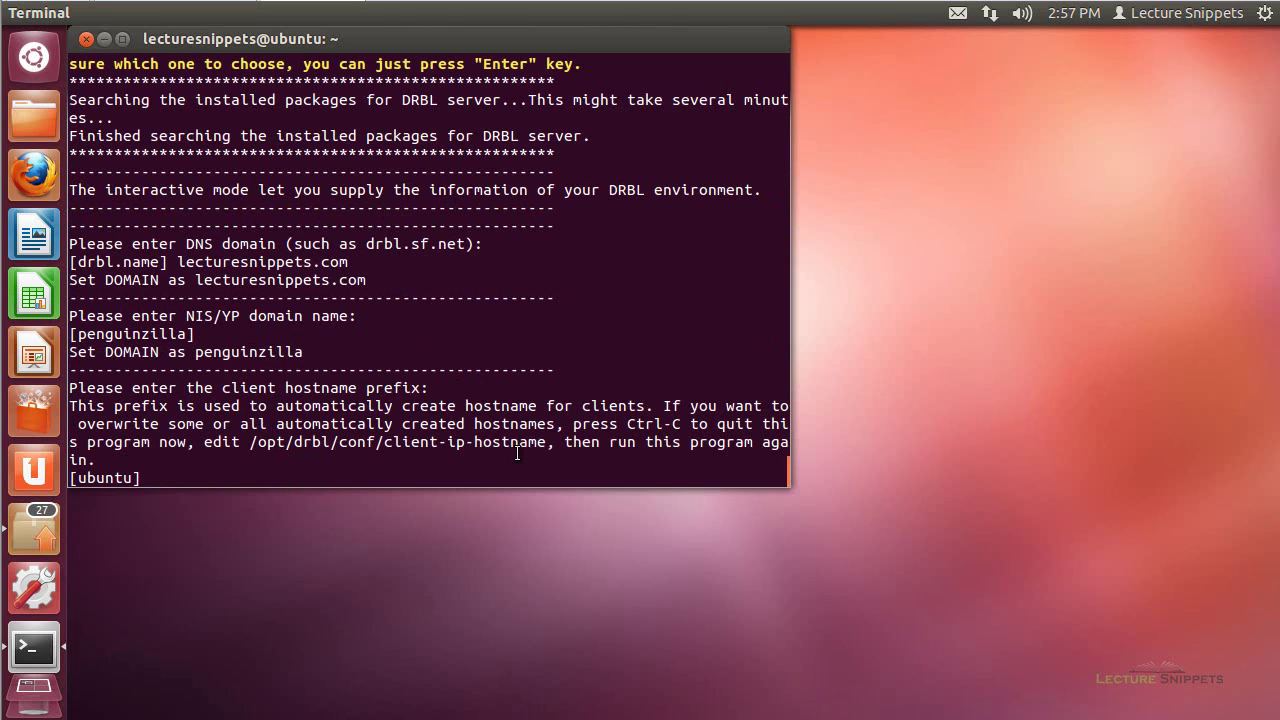
key("Return")
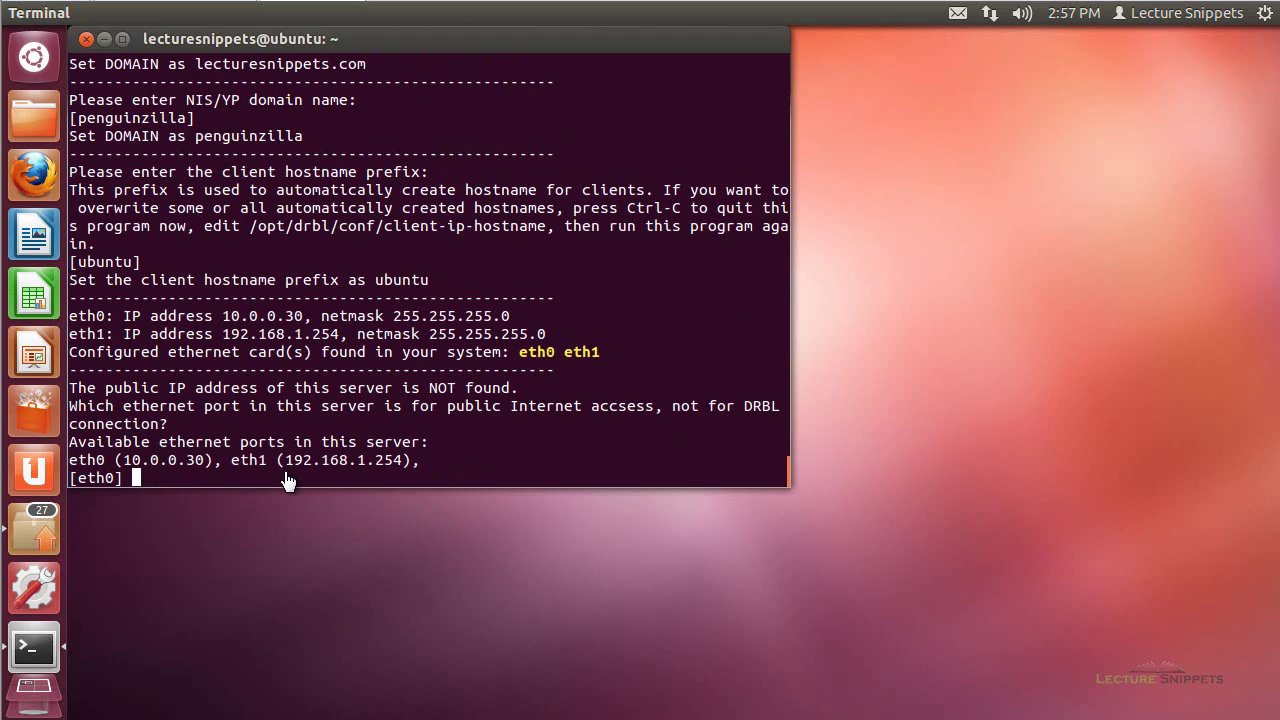
key("Return")
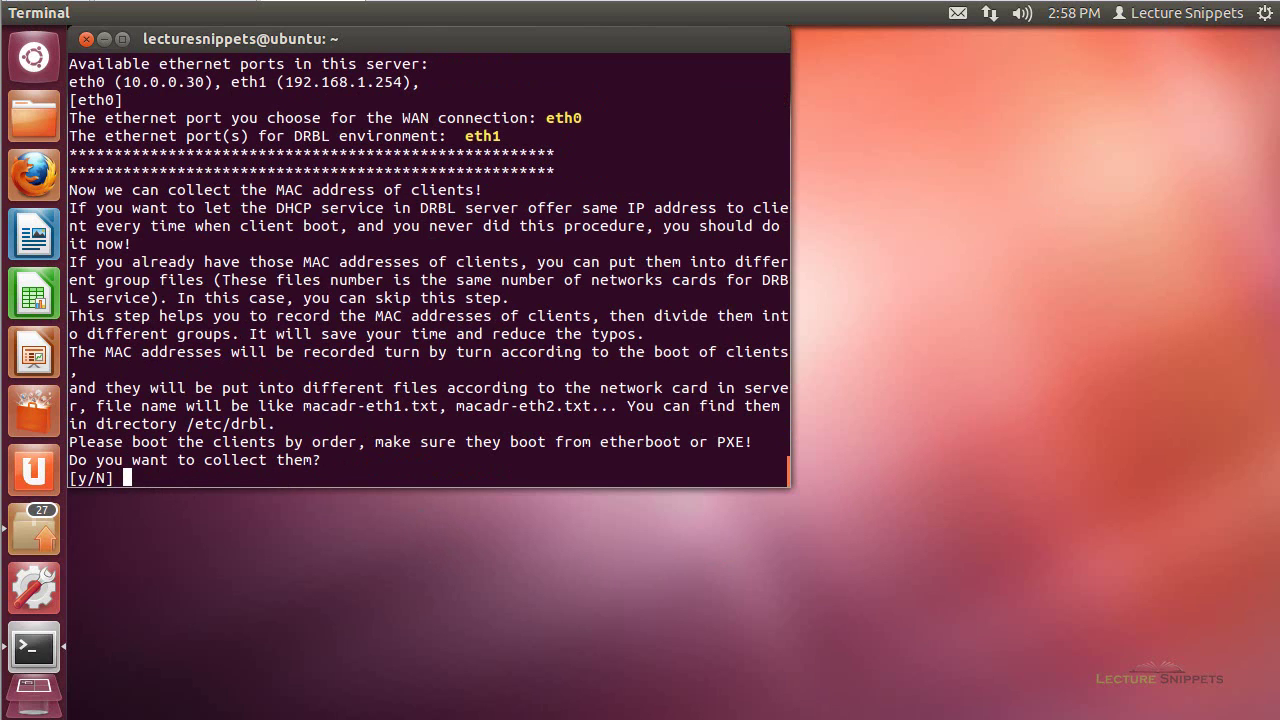
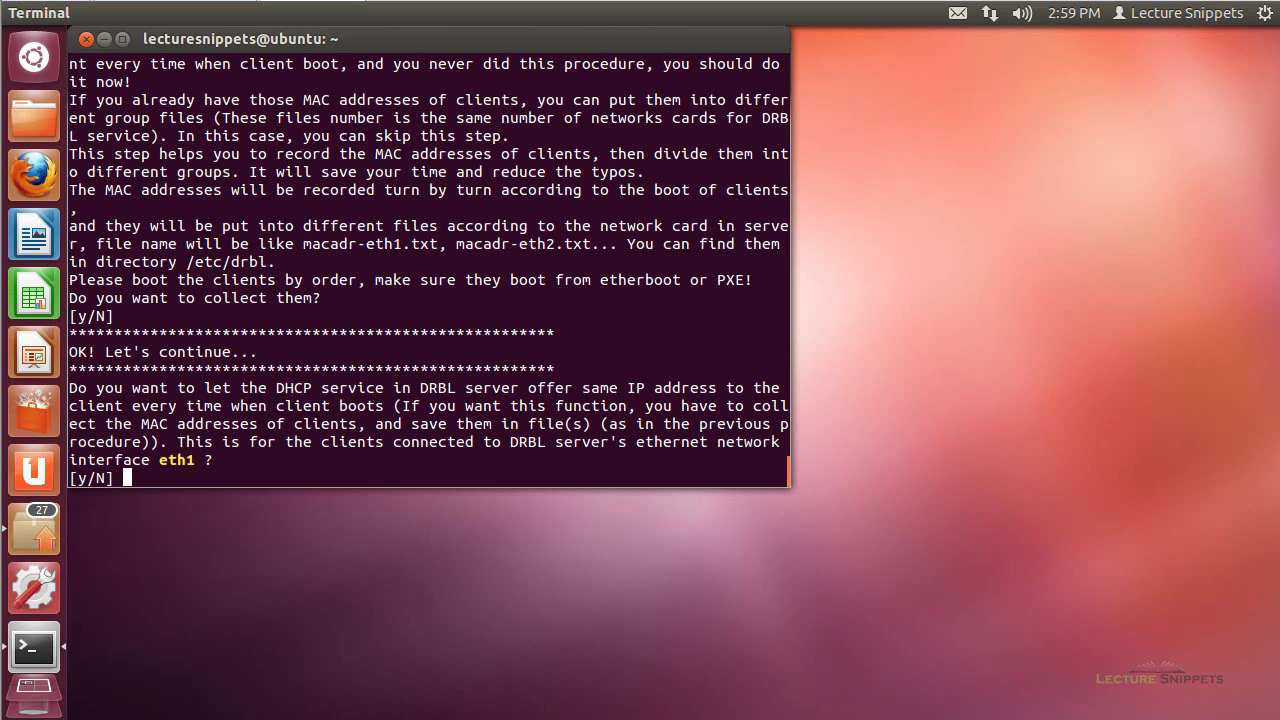
- Decline collecting MAC addresses and fixed client IPs on eth1, and keep 1 as the initial number of the client IP range
key("Return")
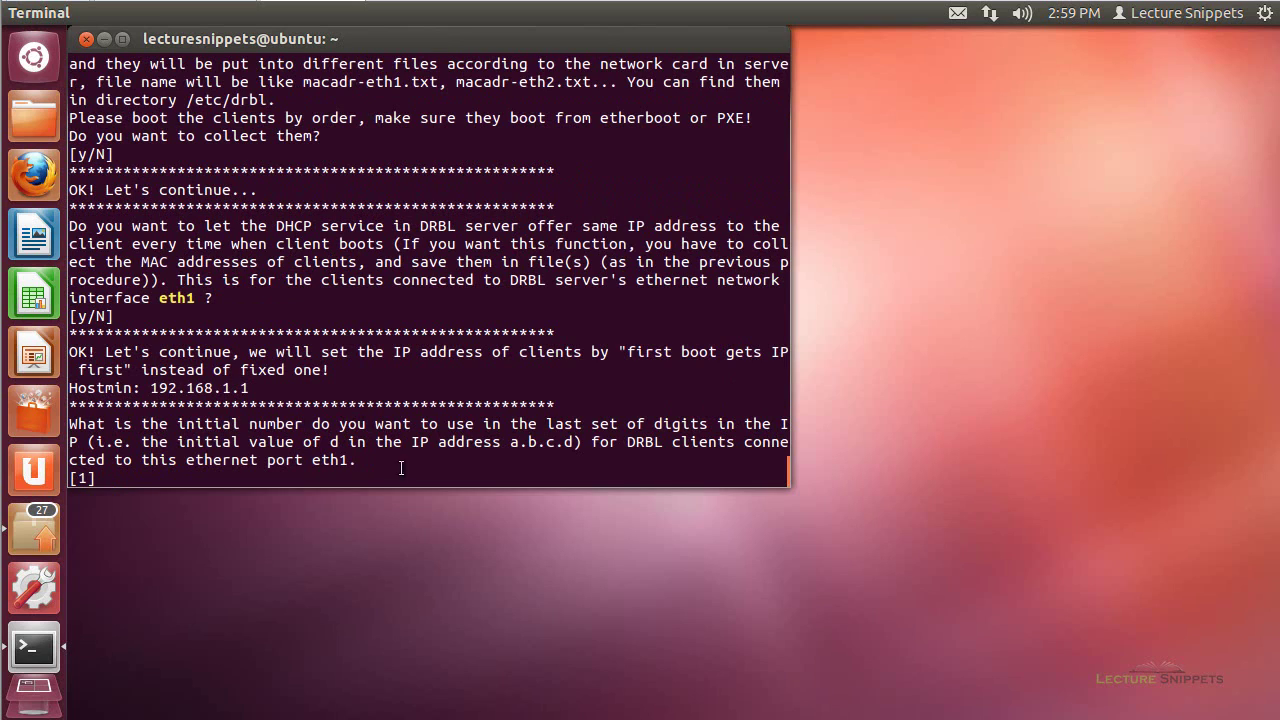
left_click_drag(564, 442, 581, 442)
left_click(571, 452)
key("Return")
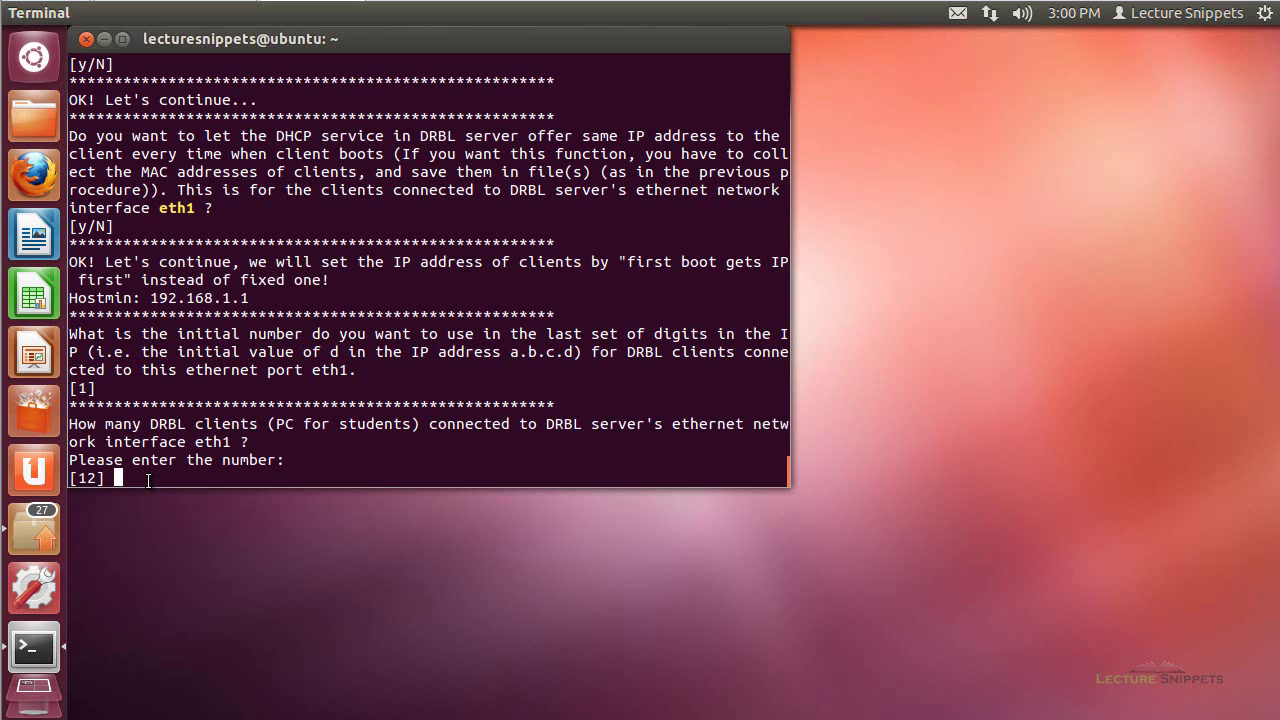
- Set the number of DRBL clients on eth1 to 25, accept the proposed client IP range and continue past the layout summary
type("25")
key("Return")
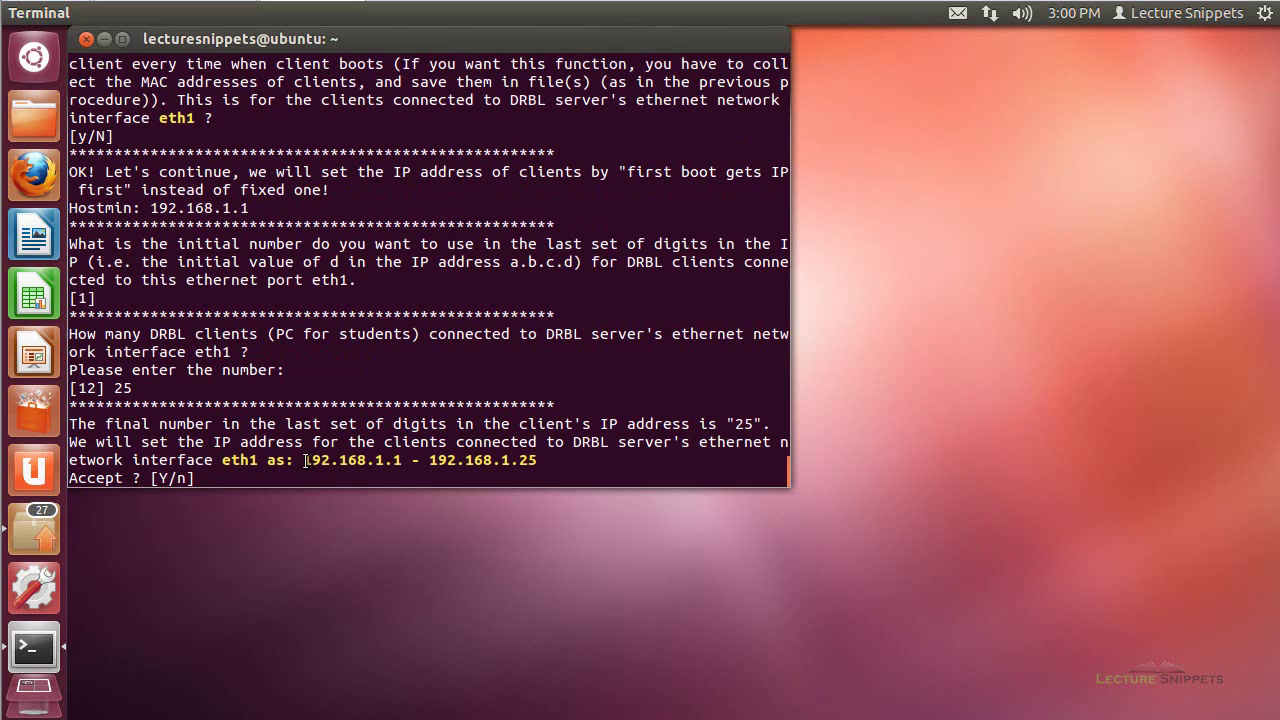
left_click_drag(303, 462, 540, 461)
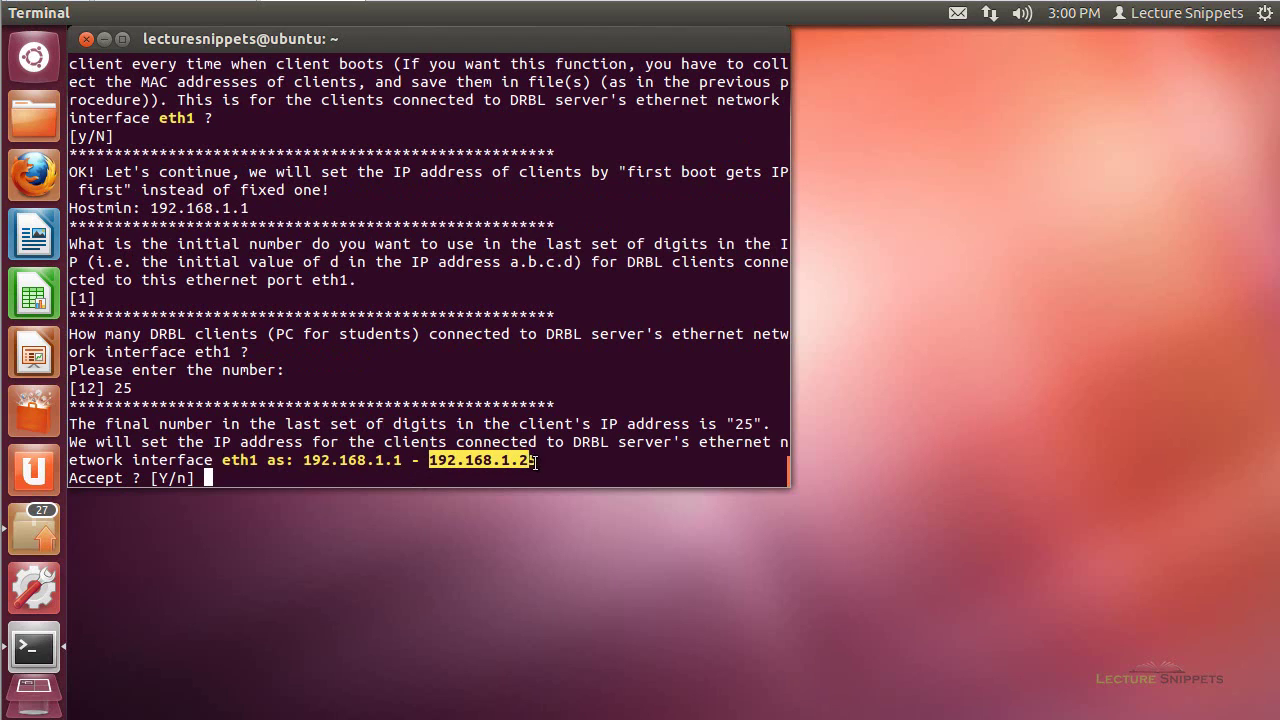
left_click(350, 470)
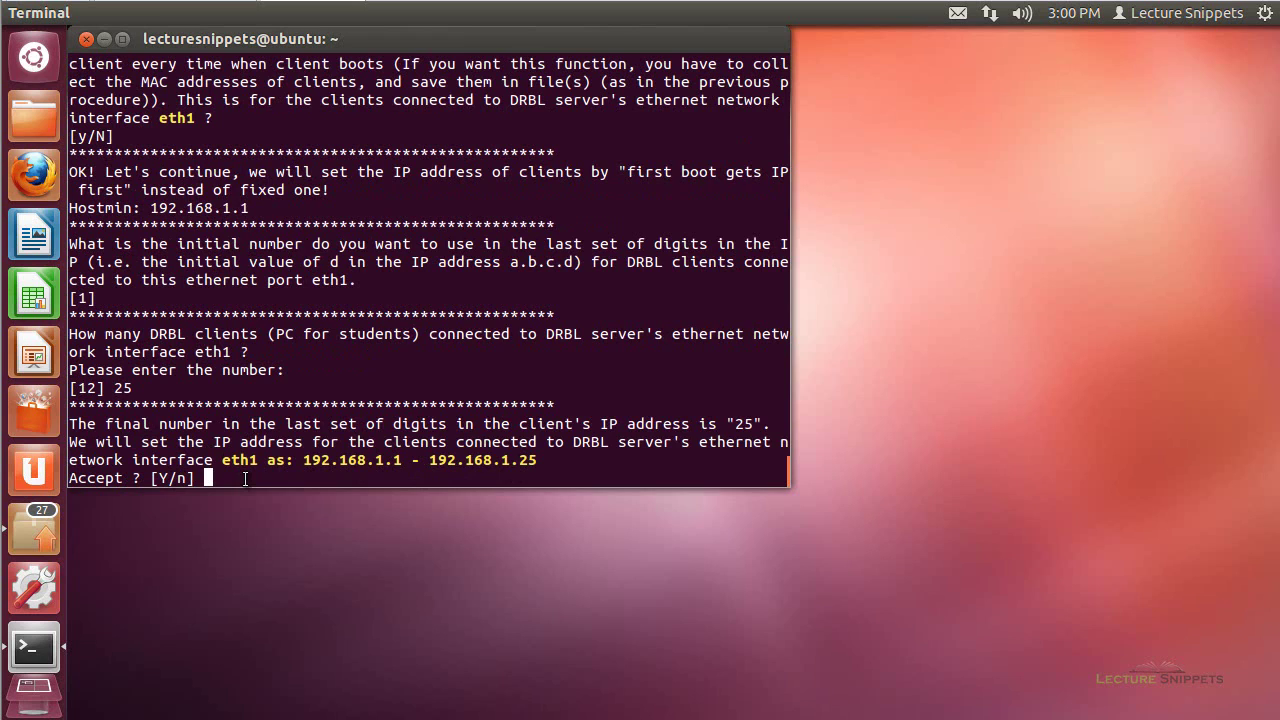
key("Return")
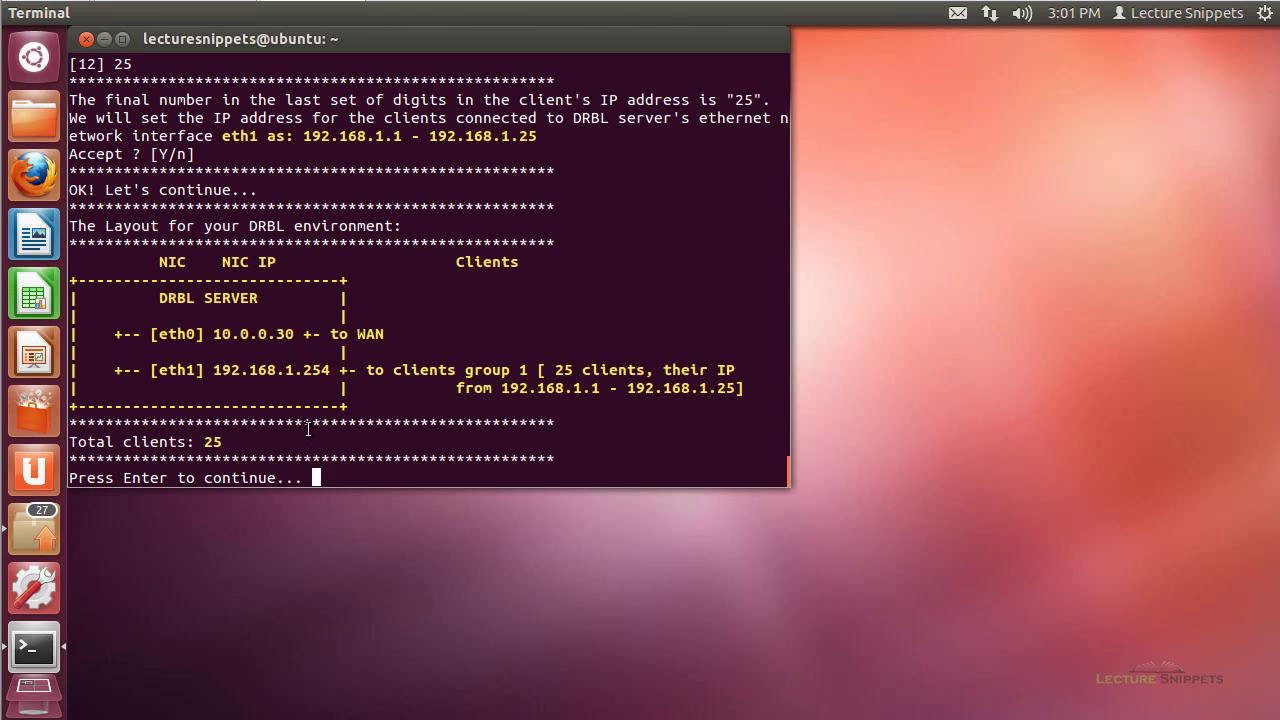
key("Return")
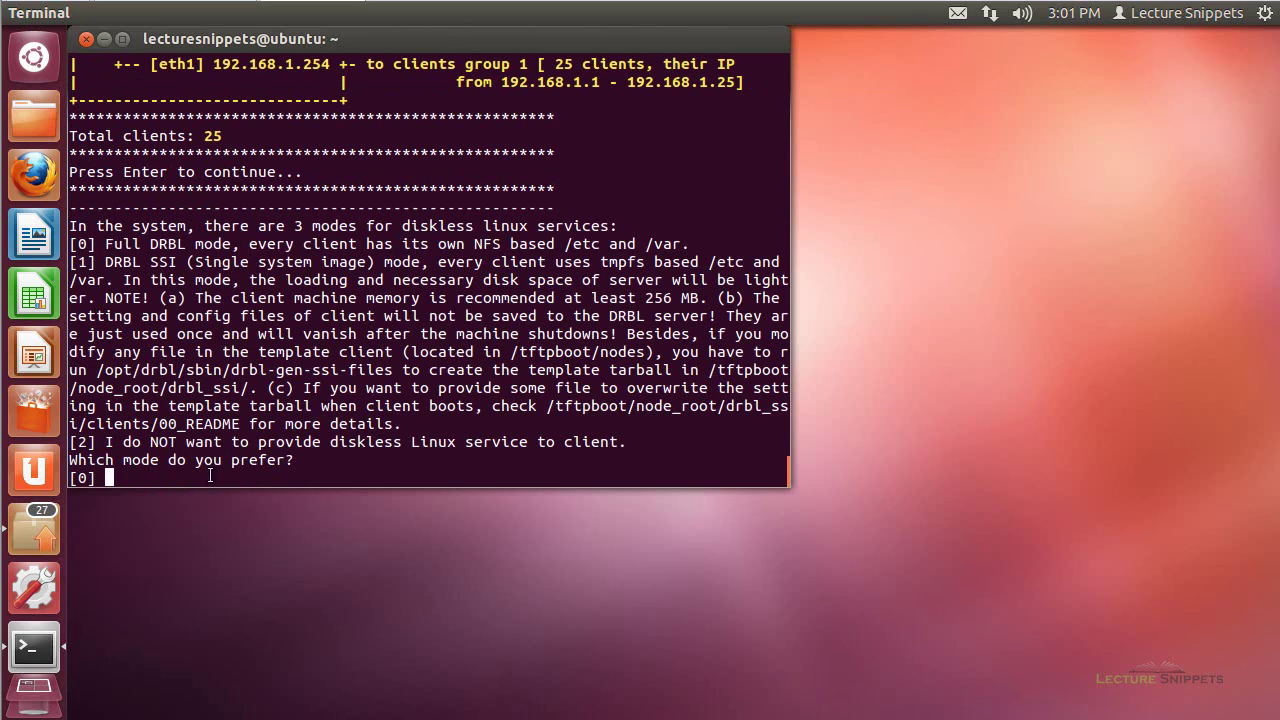
- Choose Full DRBL mode and Full Clonezilla mode, both option 0, and keep /home/partimag as the saved image directory
left_click_drag(106, 244, 231, 244)
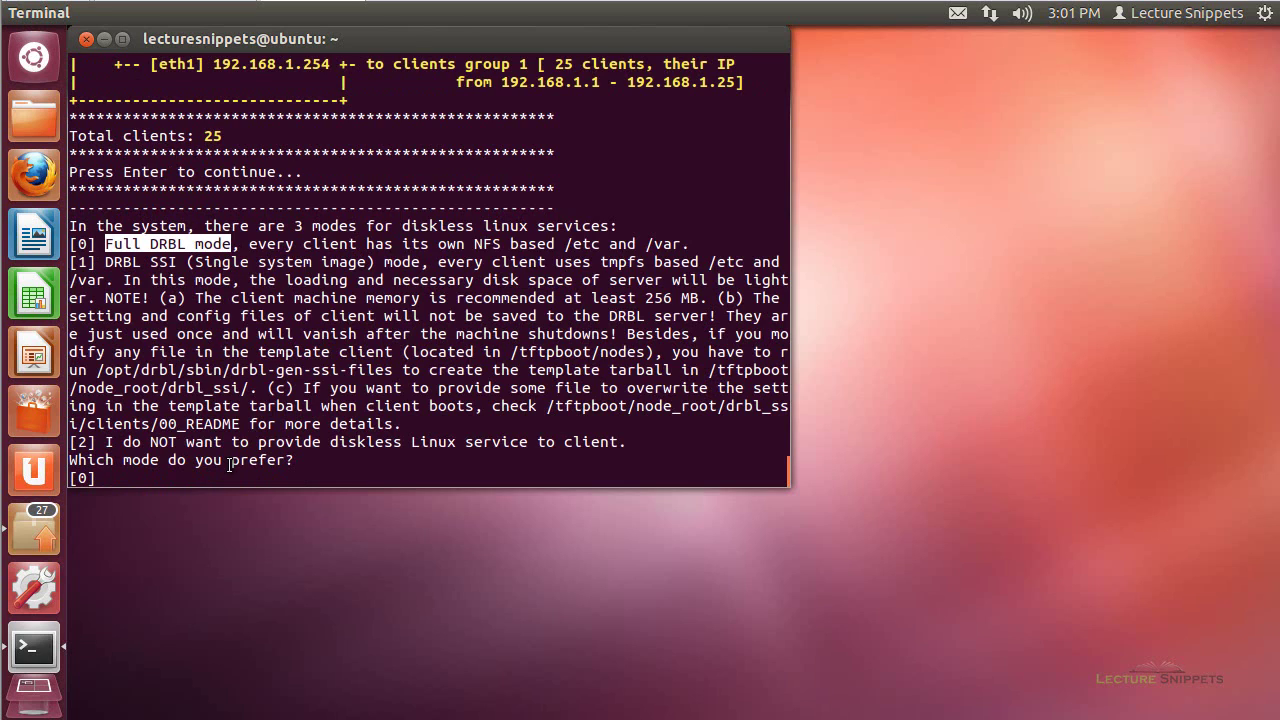
key("Return")
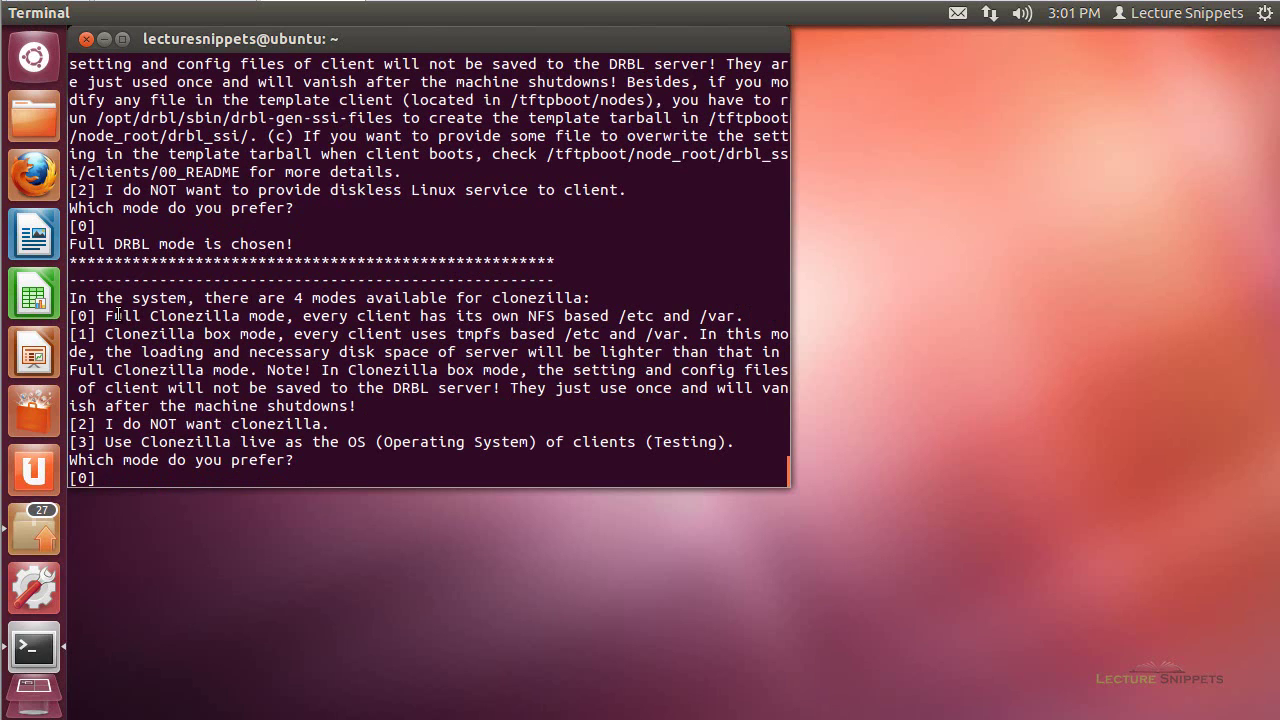
left_click_drag(105, 315, 293, 314)
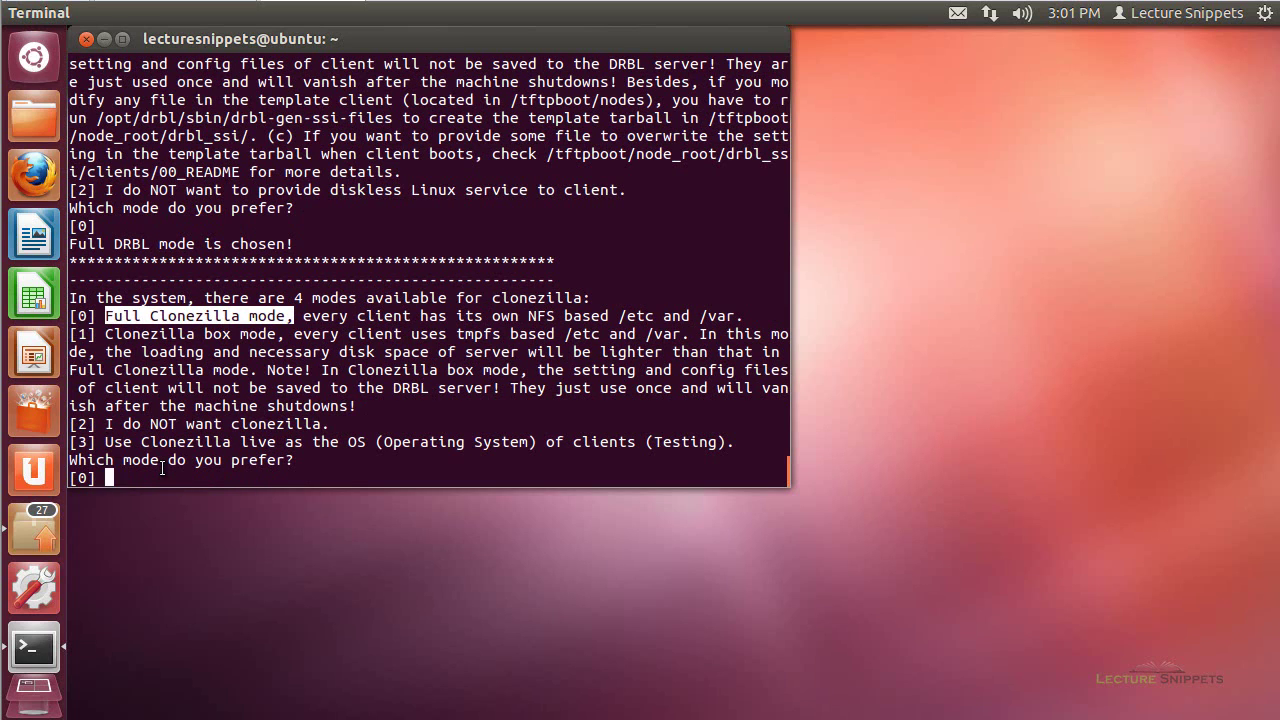
key("Return")
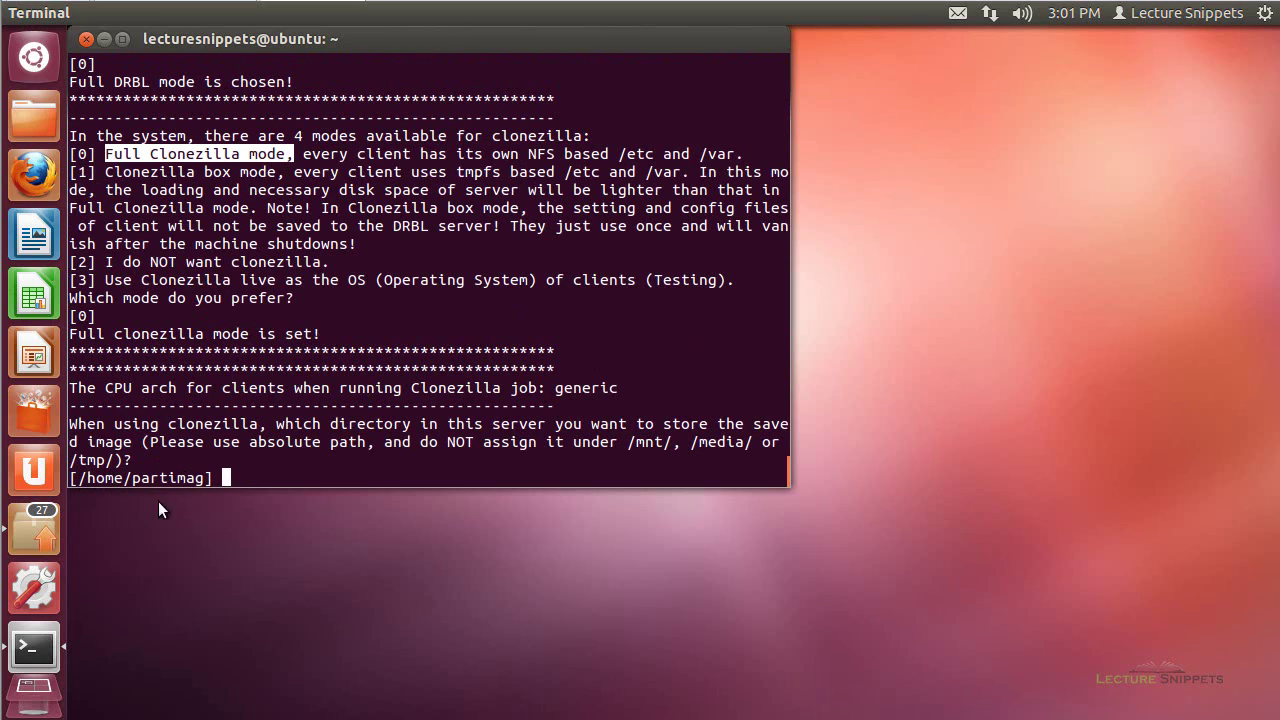
left_click(247, 480)
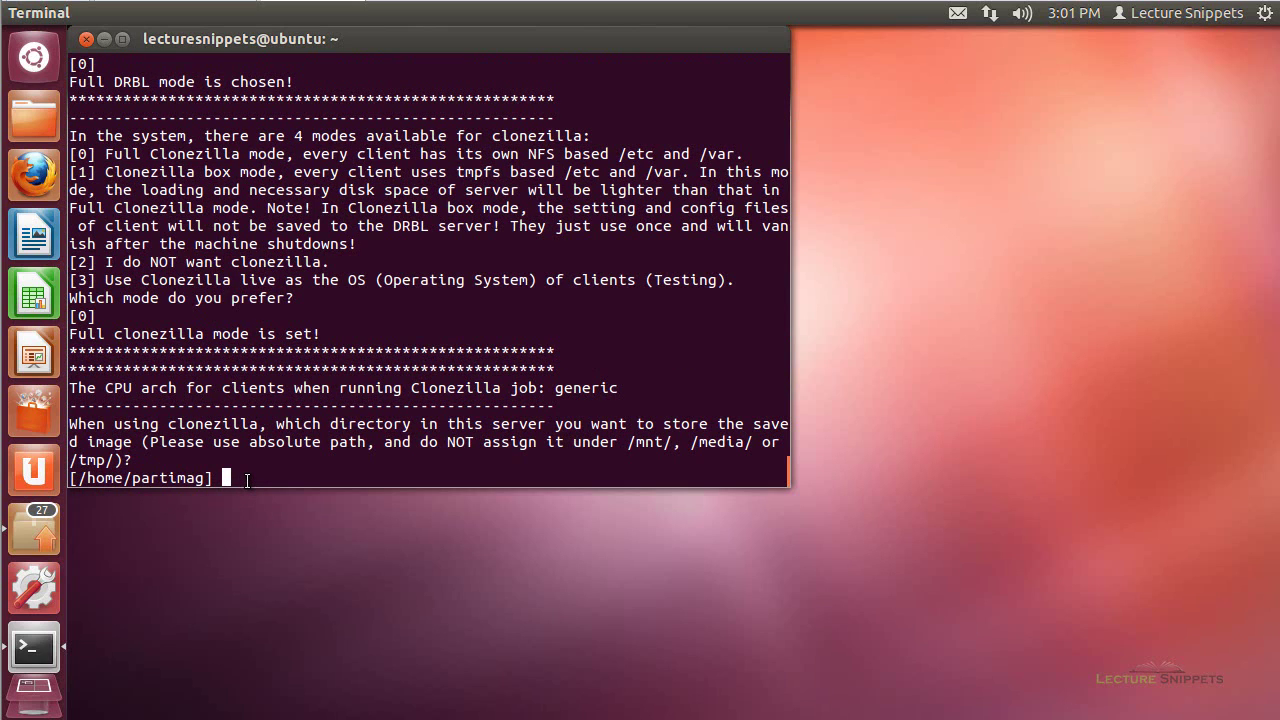
key("Return")
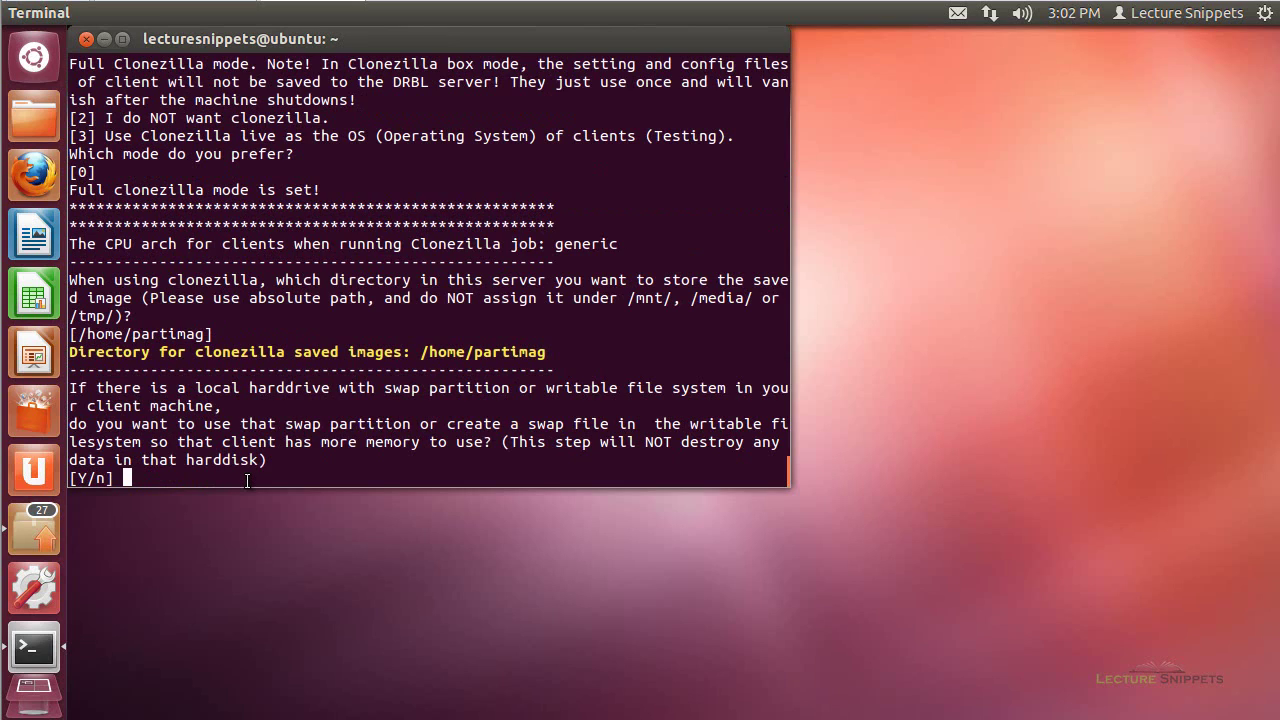
- Accept client swap space with a 128 MB maximum, and keep graphic mode with normal login for client boot
key("Return")
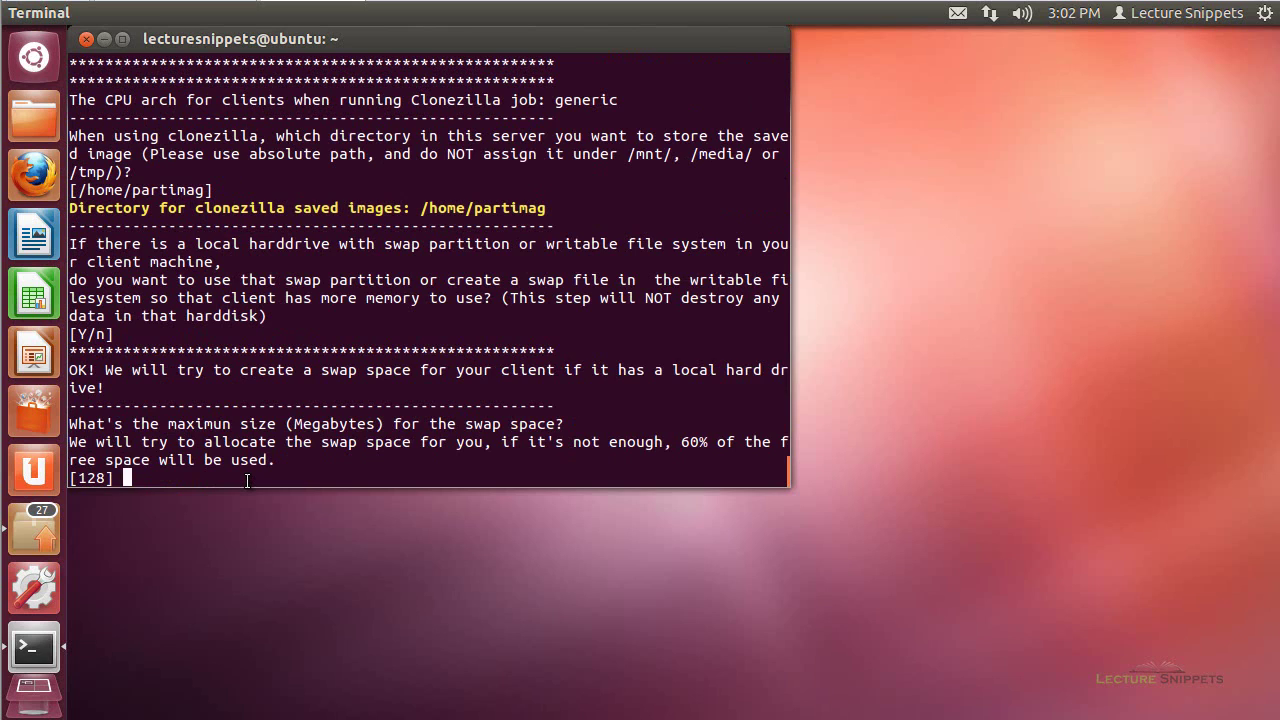
key("Return")
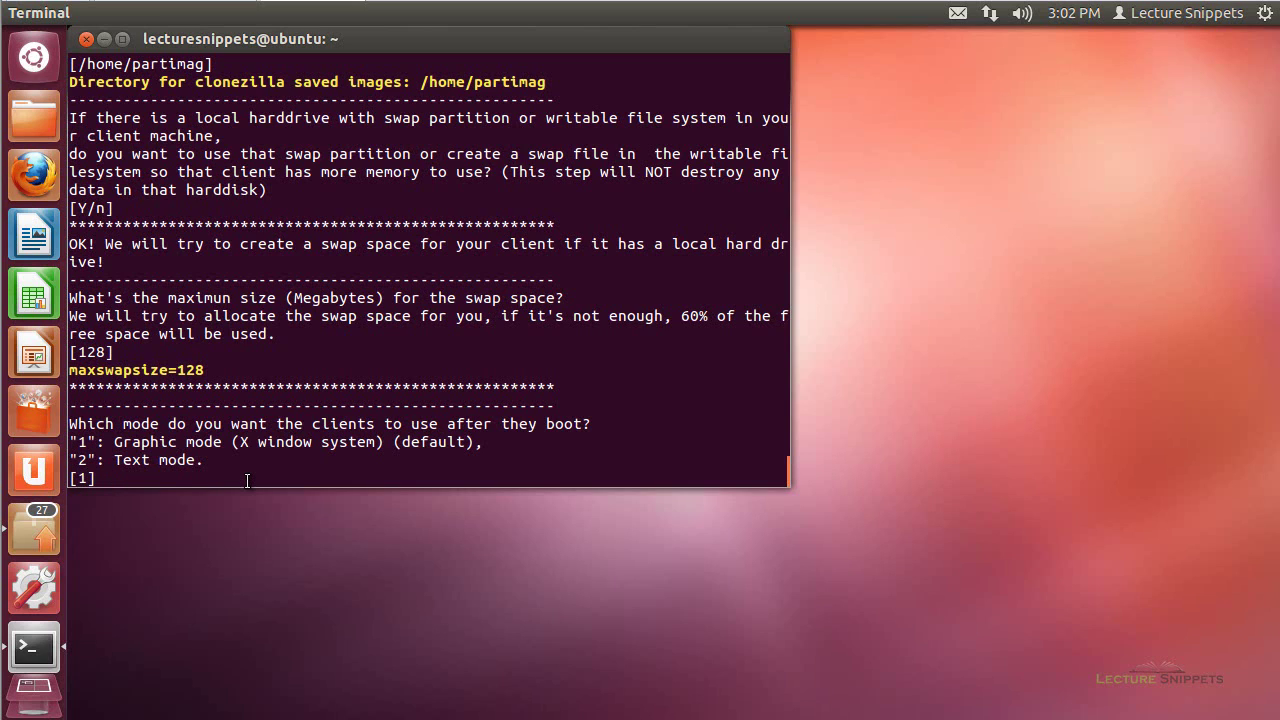
key("Return")
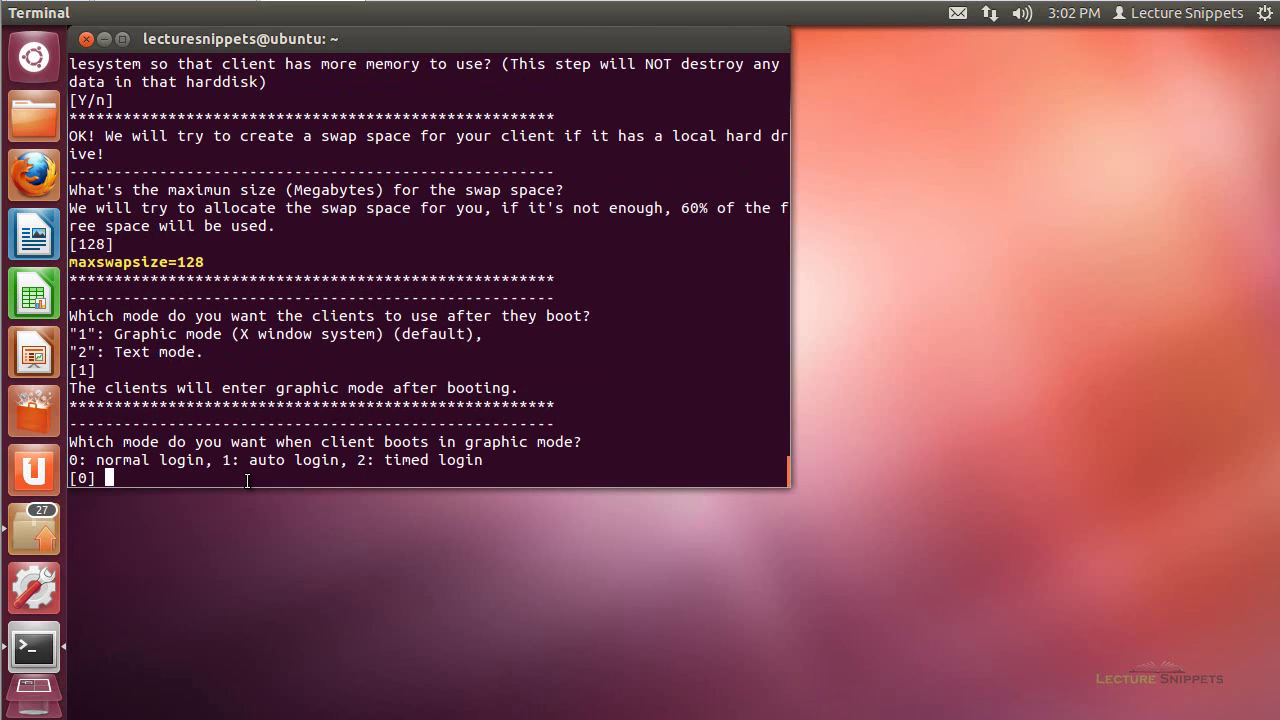
key("Return")
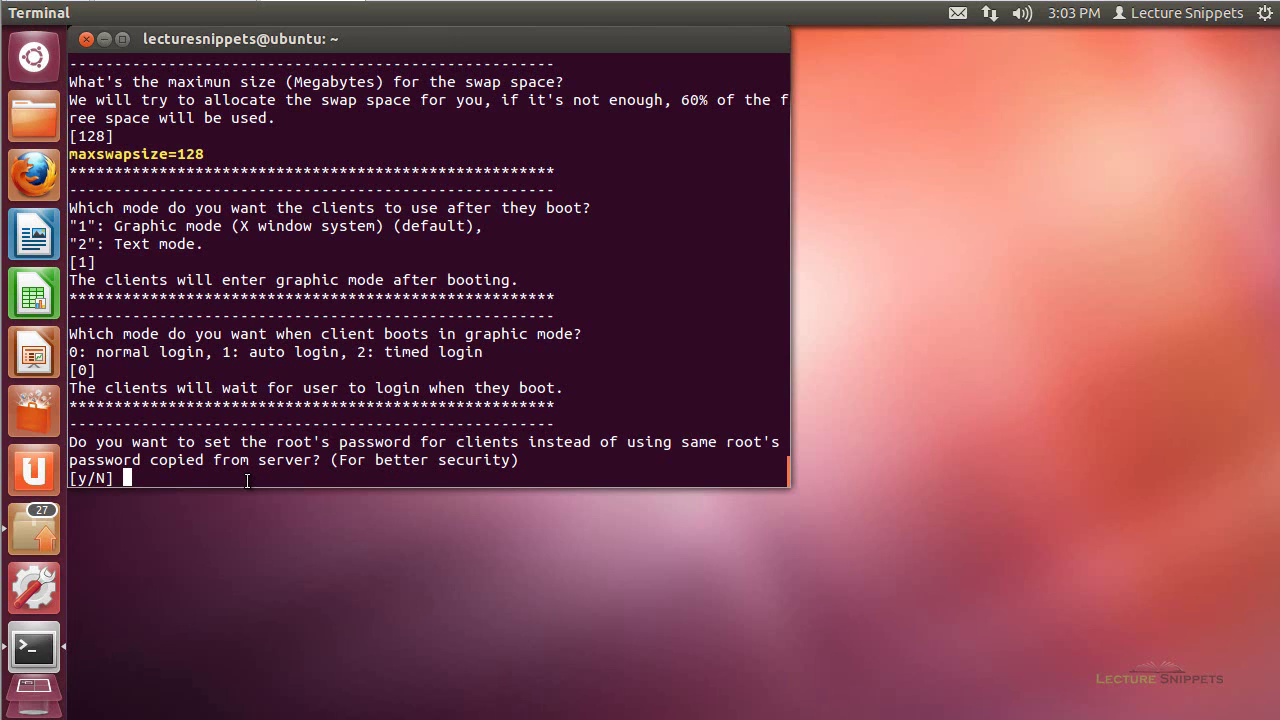
- Decline separate root and pxelinux passwords for clients, and accept a boot prompt with timeout 70 and the graphic PXE menu background
key("Return")
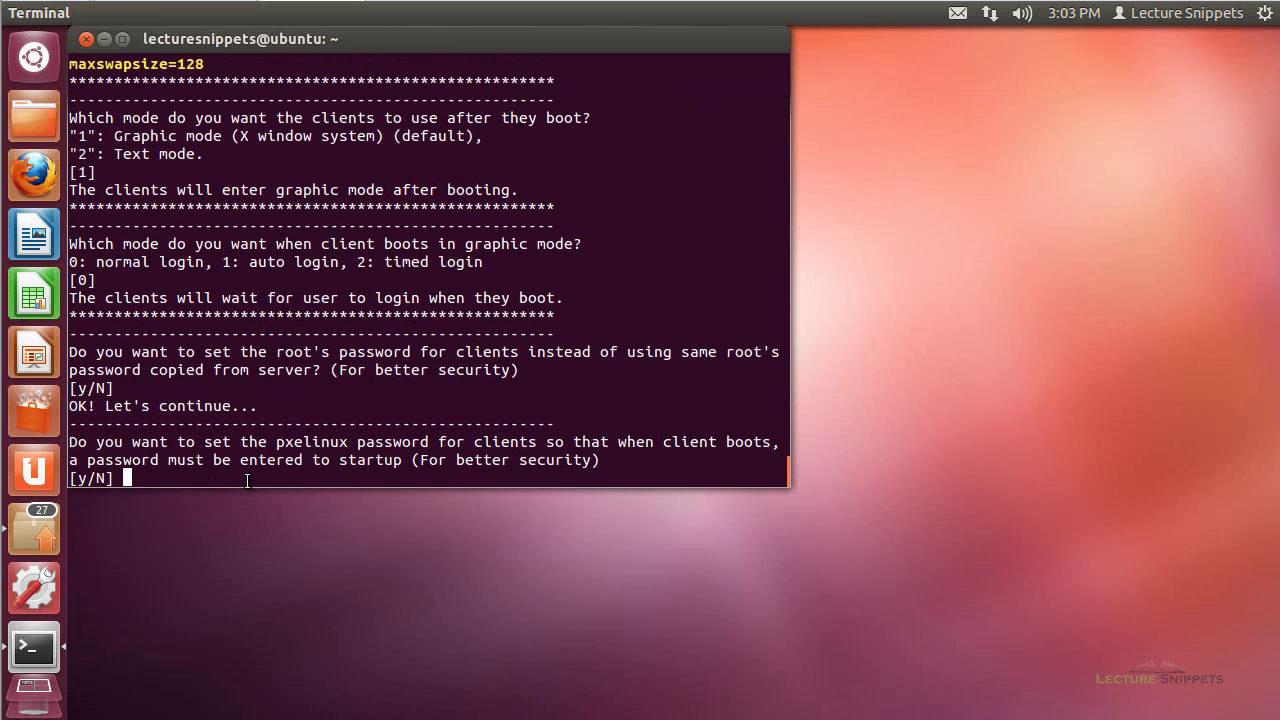
key("Return")
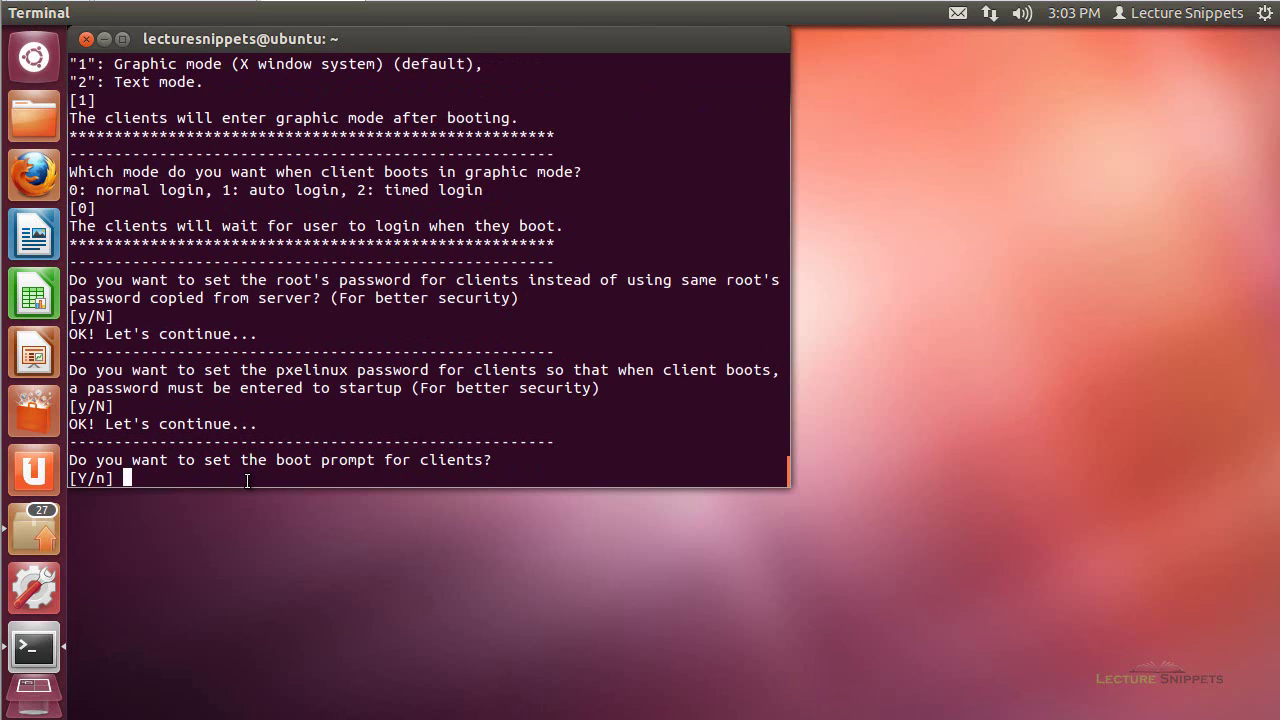
key("Return")
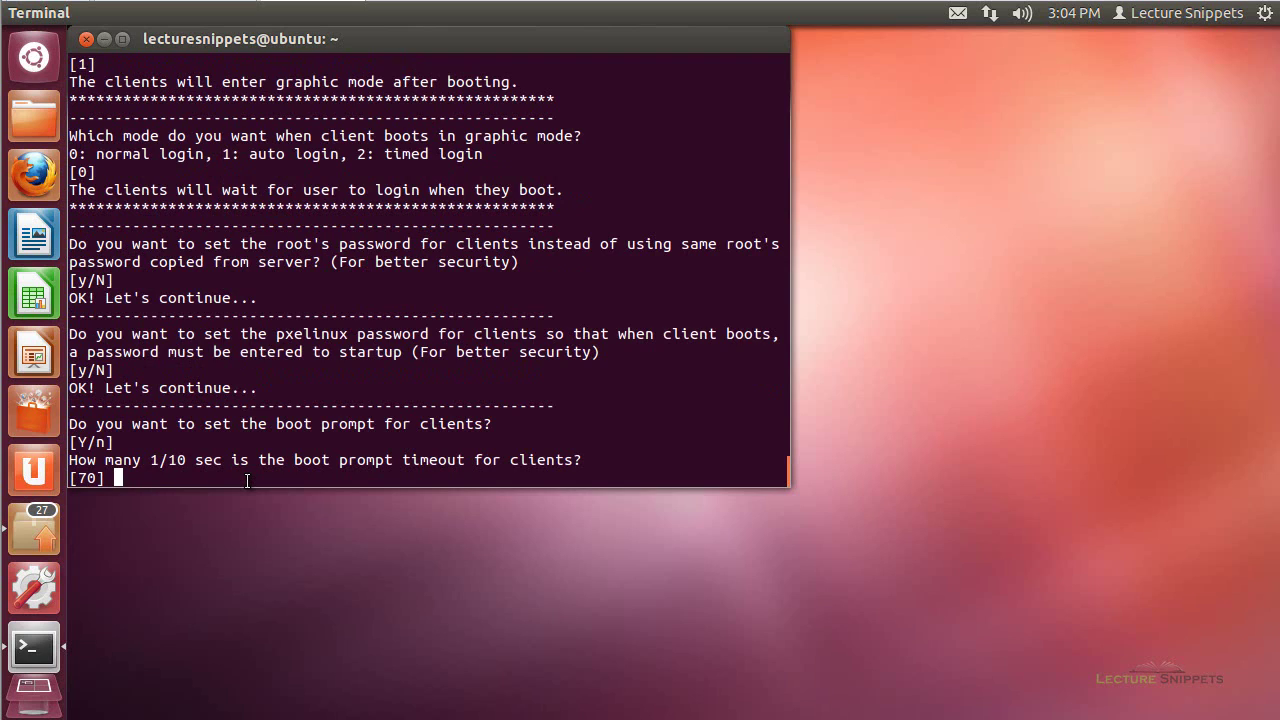
key("Return")
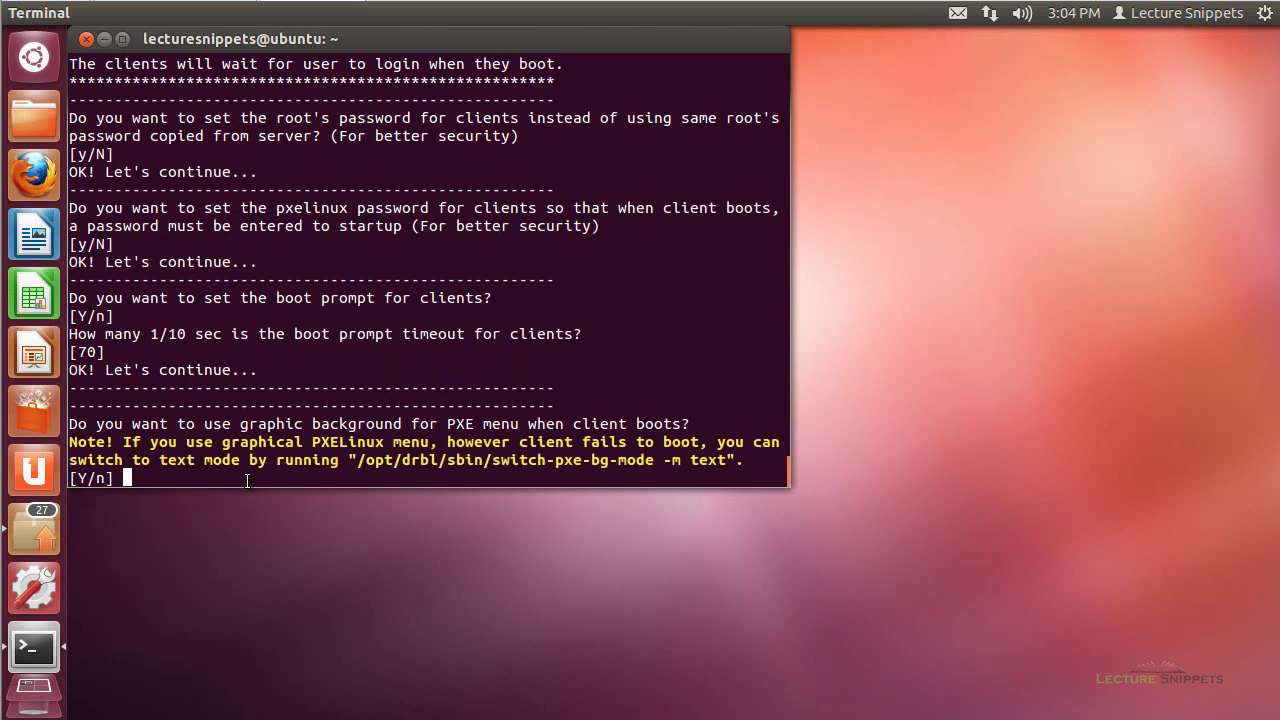
key("Return")
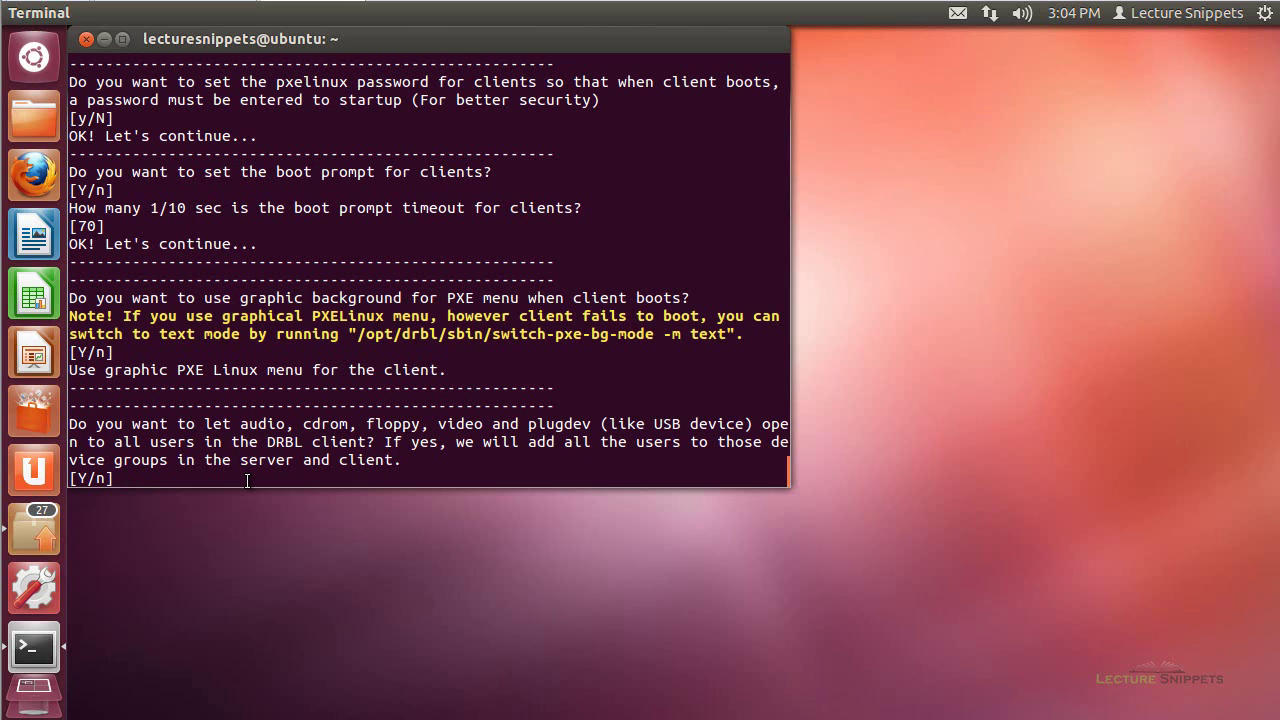
- Open audio, cdrom, floppy, video and USB devices to all client users, and decline public client IPs and terminal mode
key("Return")
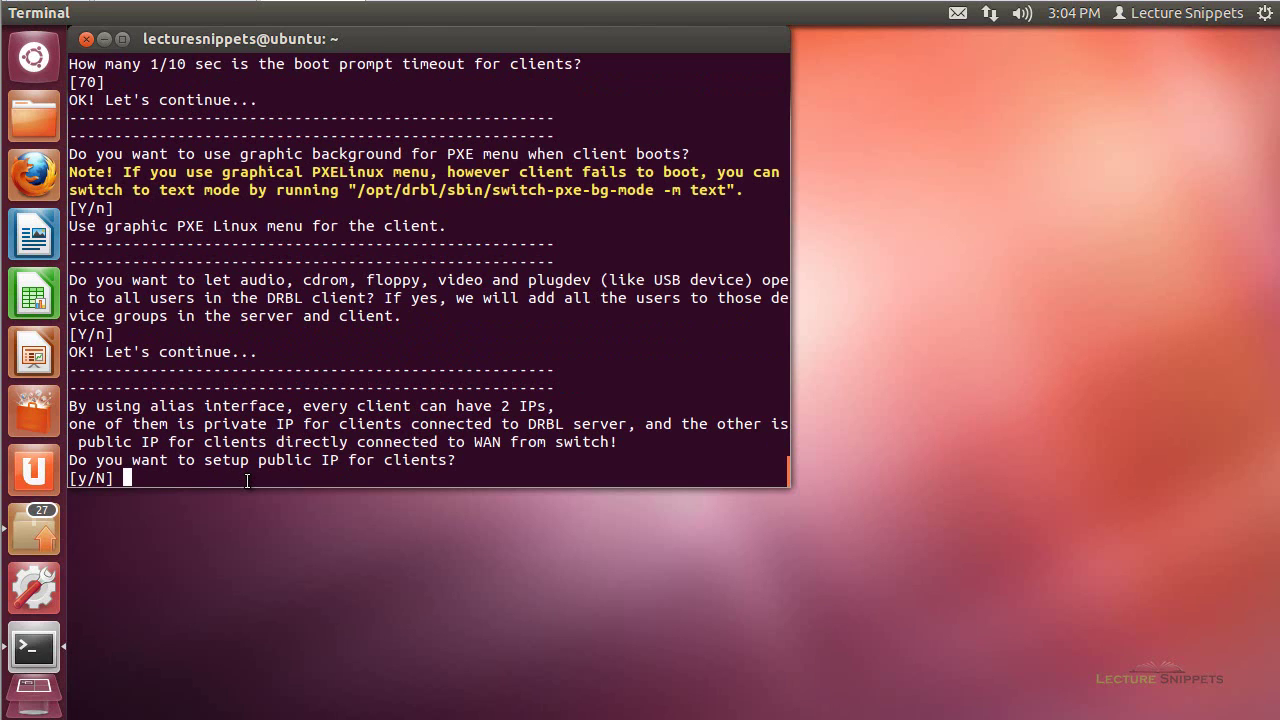
key("Return")
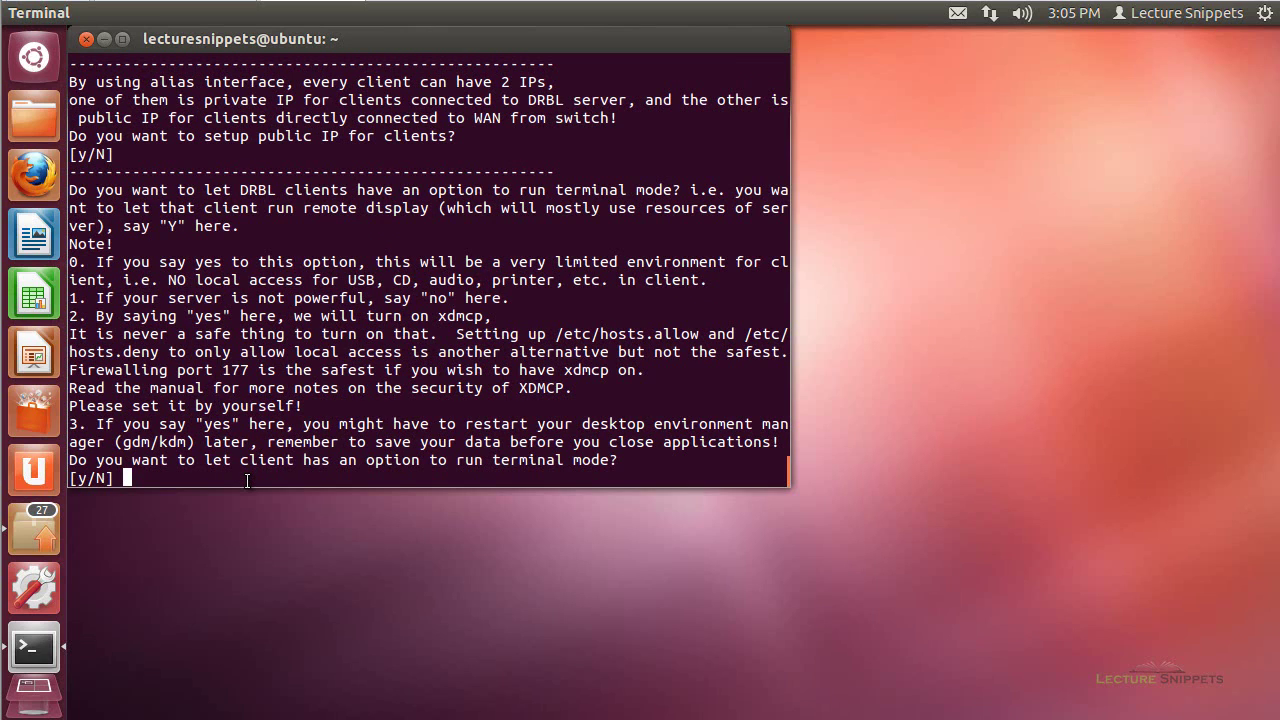
key("Return")
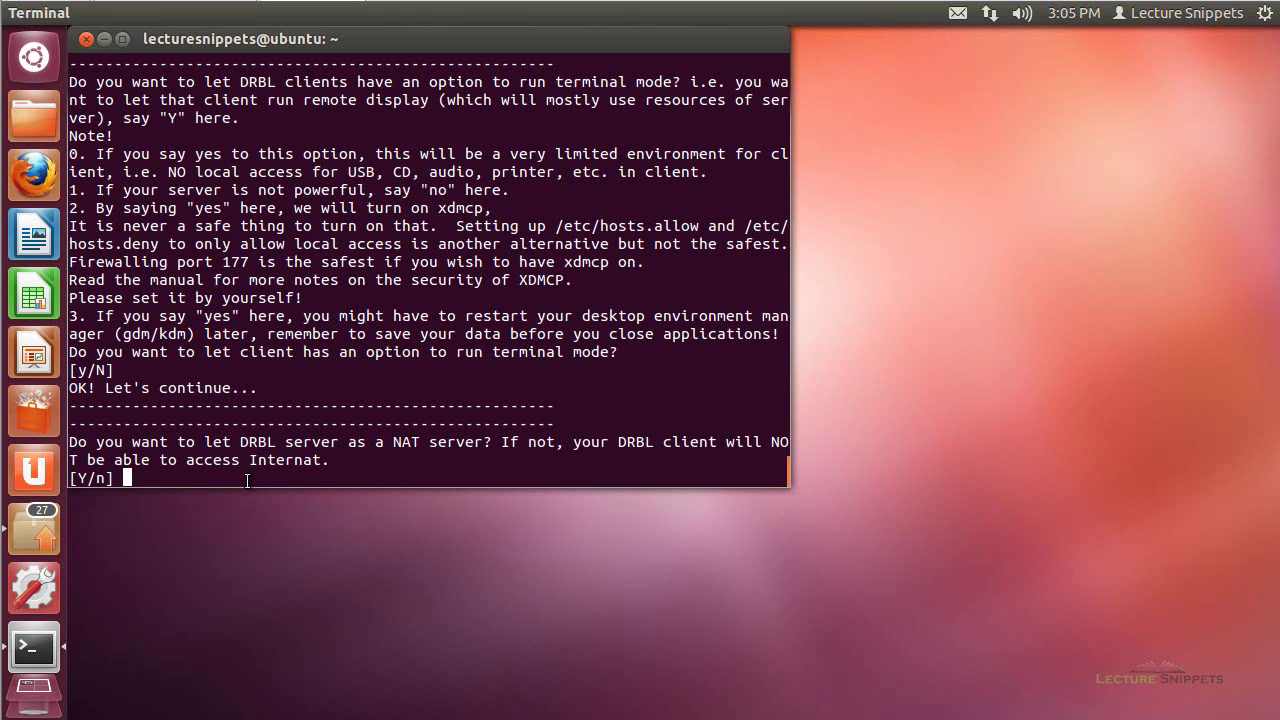
- Let the DRBL server act as a NAT server, continue past the NFS note and confirm deploying the files to the system
key("Return")
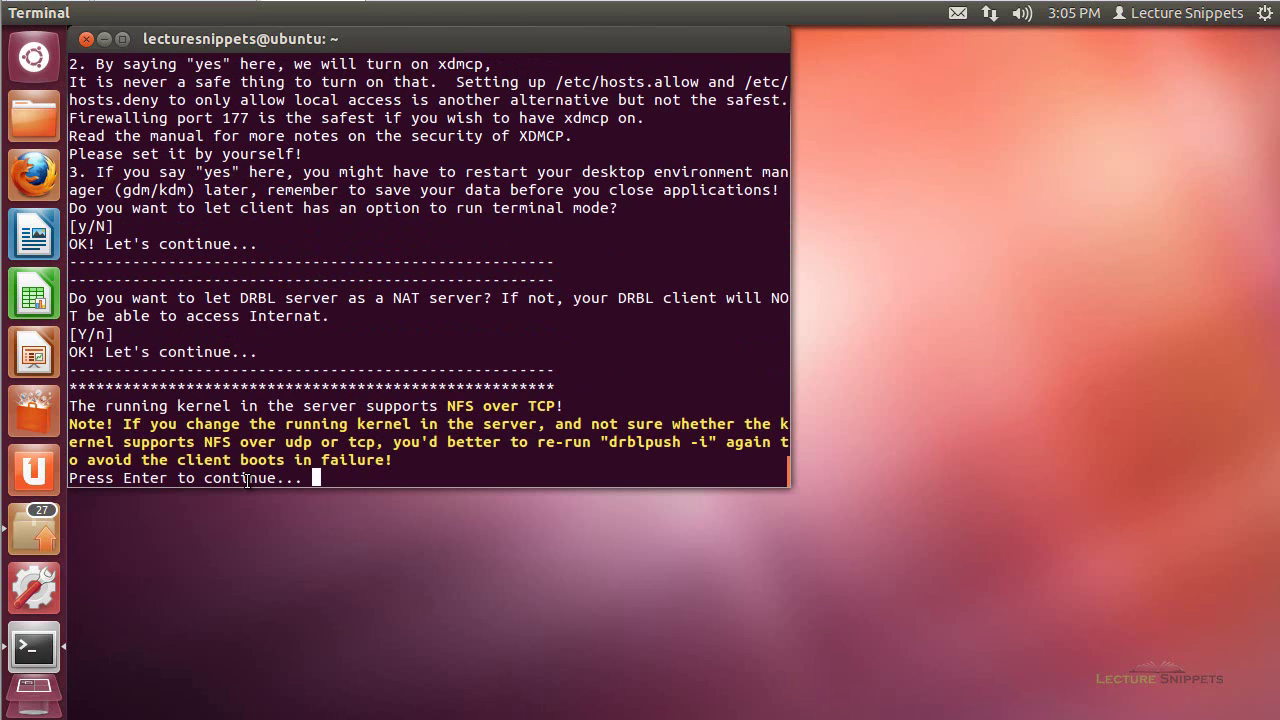
key("Return")
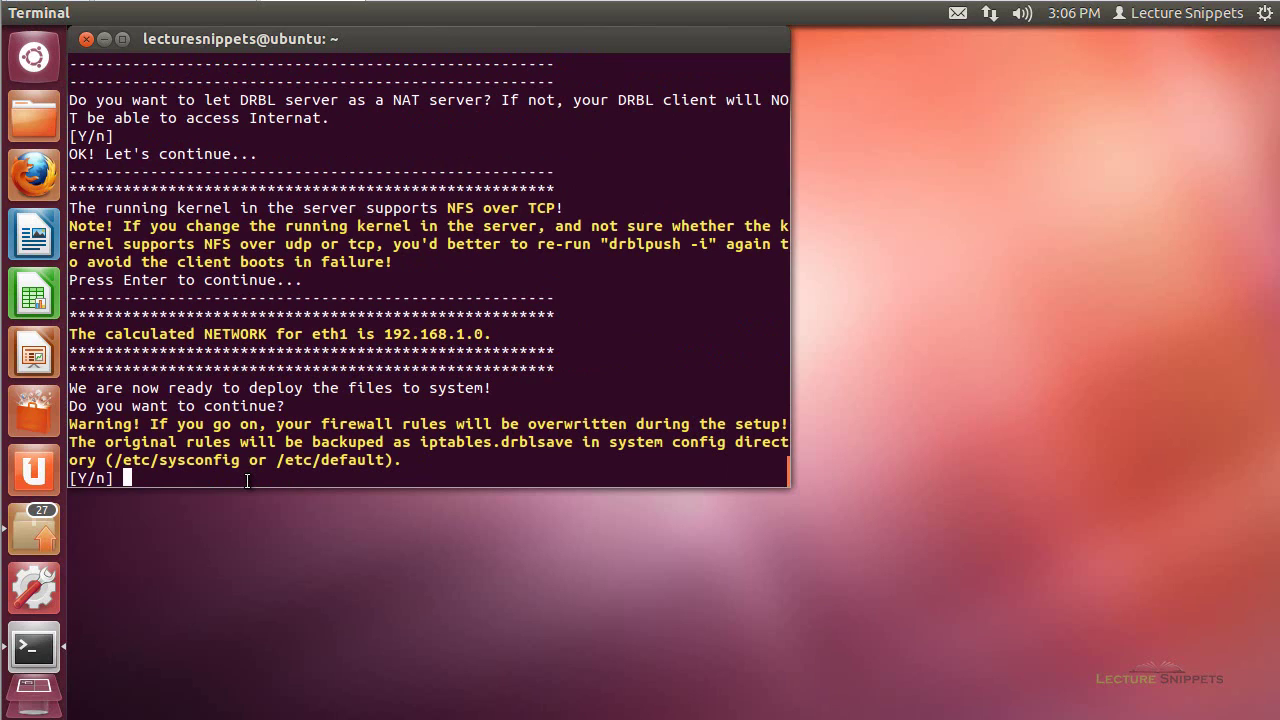
key("Return")
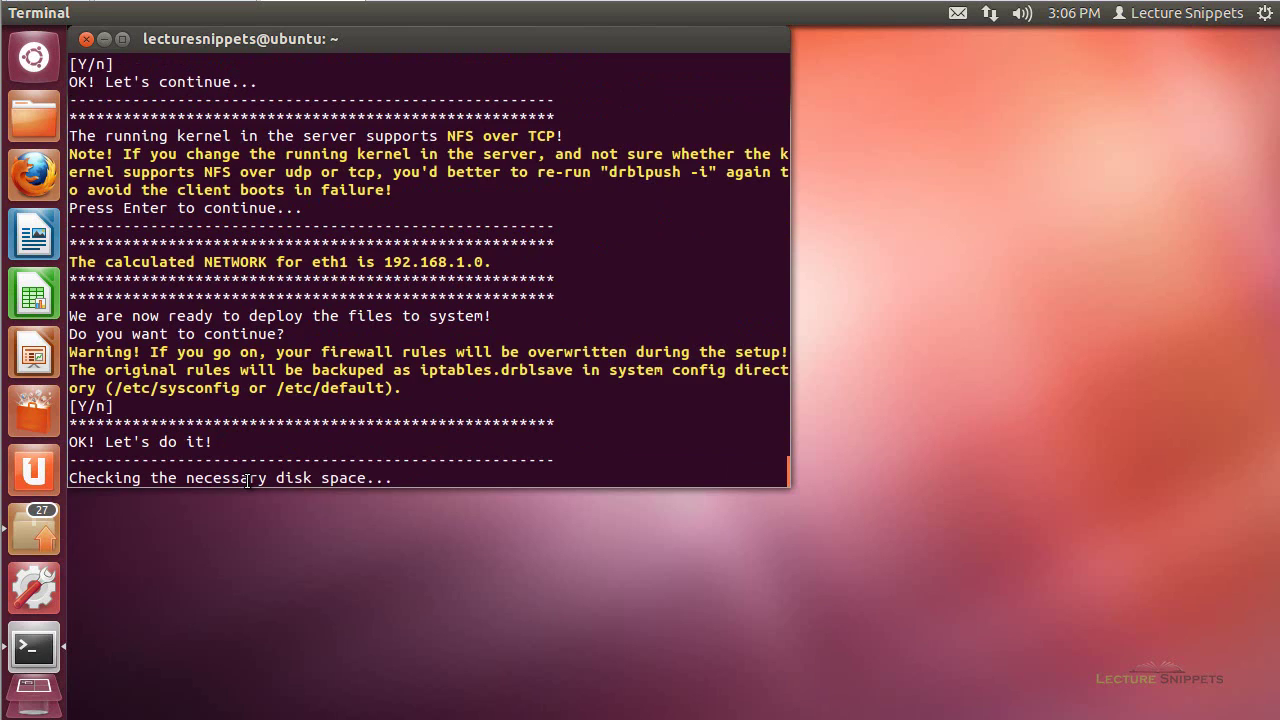